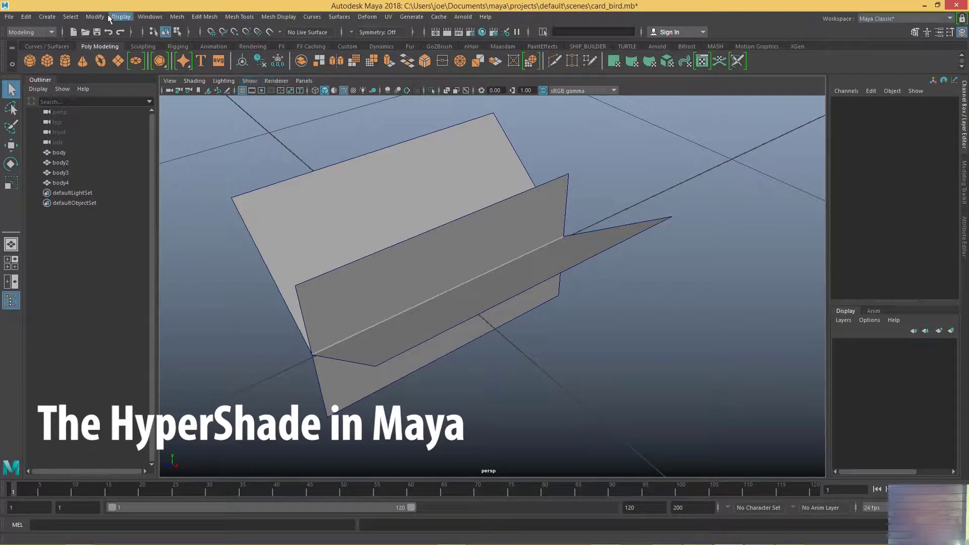
# Open the Hypershade editor.
pyautogui.click(153, 14)
pyautogui.moveTo(179, 82)
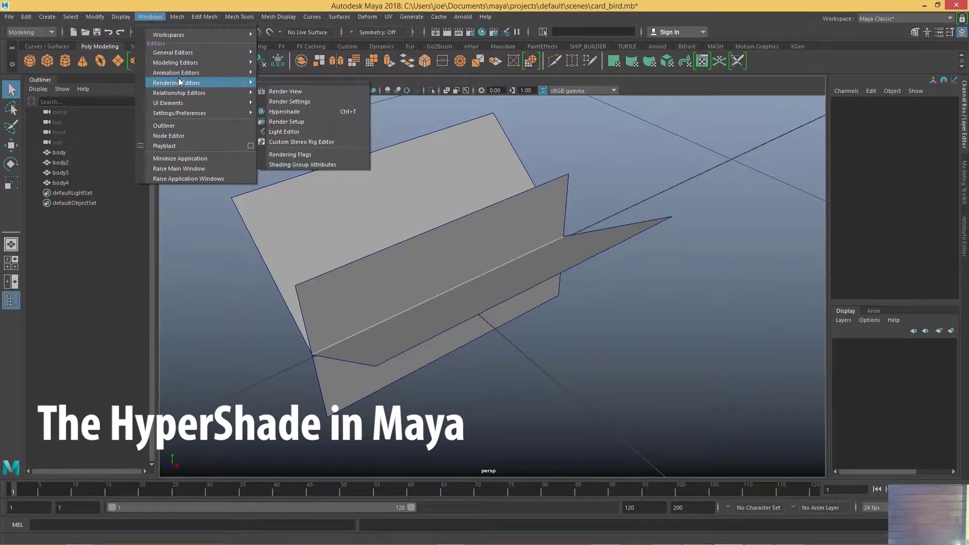
pyautogui.click(335, 110)
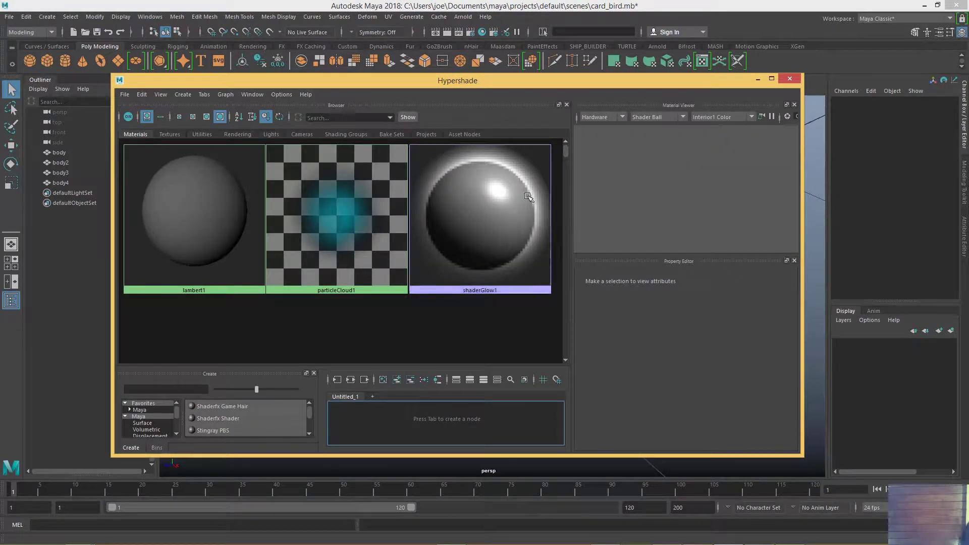
# Try out different sizes for the Hypershade's browser, create, work area and property panes by shifting their dividers.
pyautogui.moveTo(532, 367); pyautogui.dragTo(558, 224)
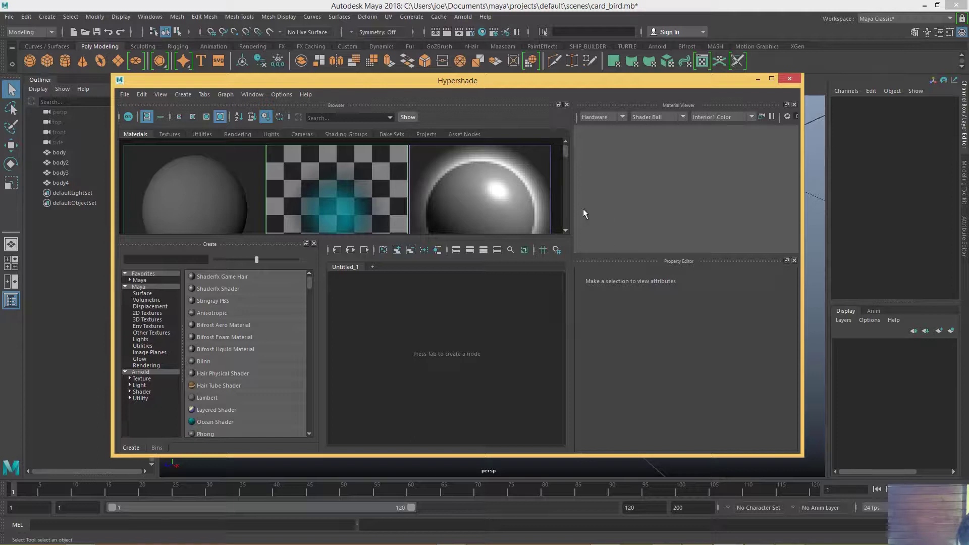
pyautogui.moveTo(573, 210); pyautogui.dragTo(413, 211)
pyautogui.moveTo(233, 235); pyautogui.dragTo(234, 294)
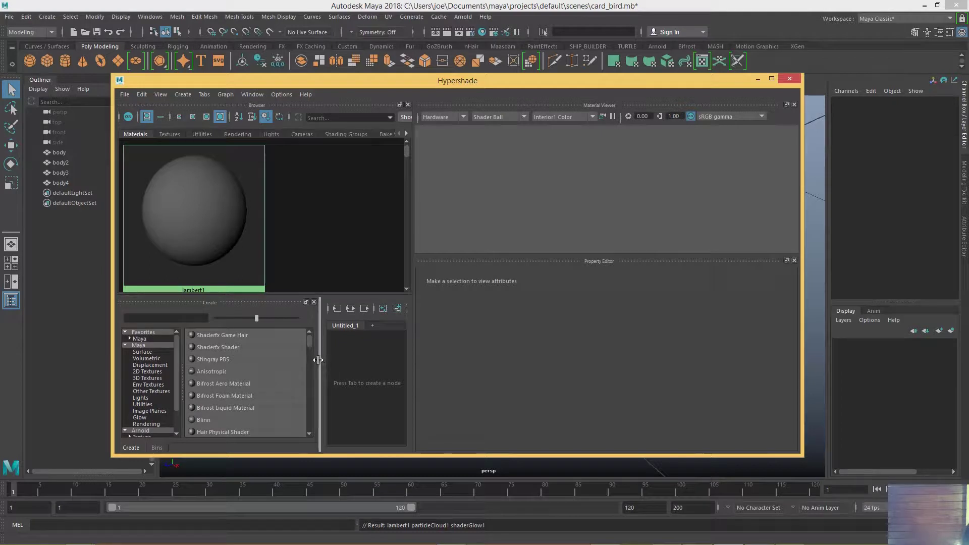
pyautogui.moveTo(322, 365); pyautogui.dragTo(247, 367)
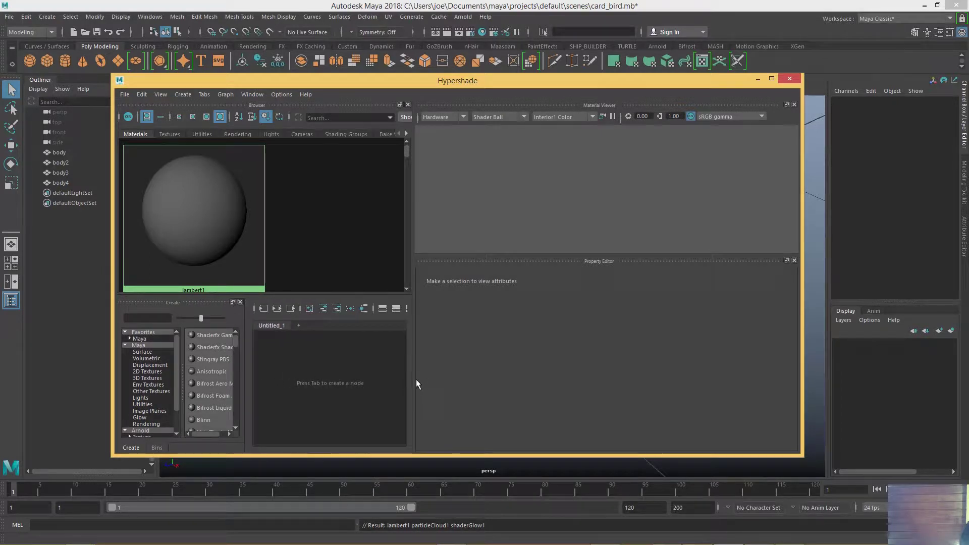
pyautogui.moveTo(424, 379); pyautogui.dragTo(695, 332)
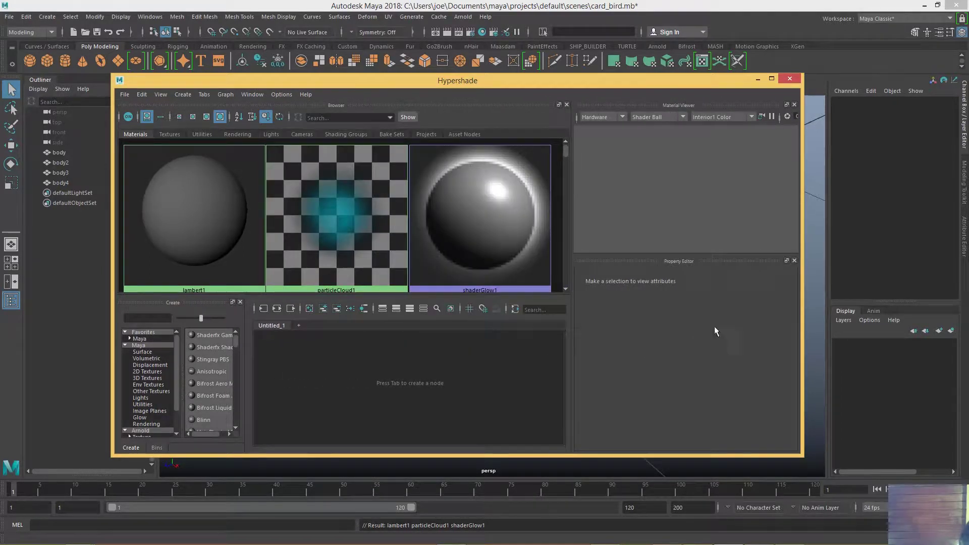
# Enlarge the Hypershade window and display the material swatches in the browser at medium size.
pyautogui.moveTo(111, 456); pyautogui.dragTo(78, 500)
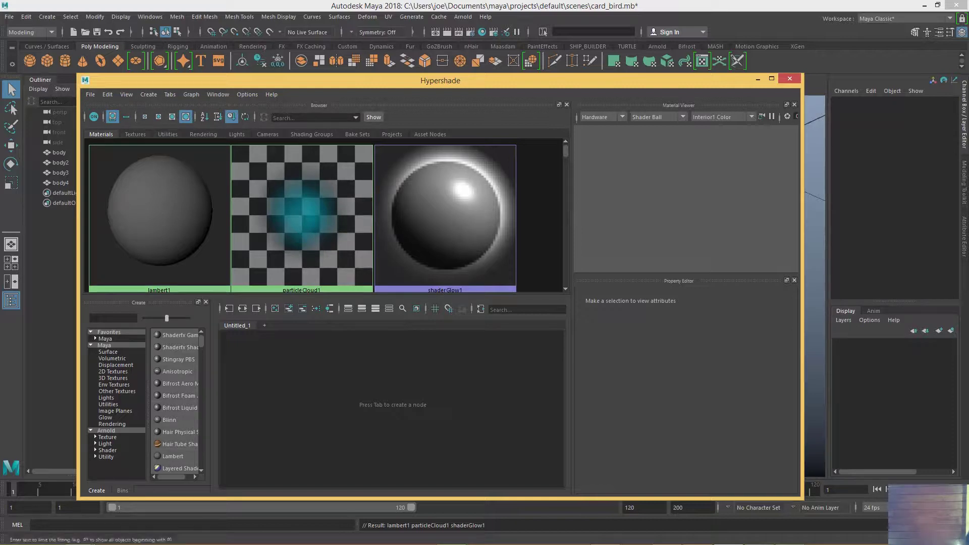
pyautogui.click(145, 118)
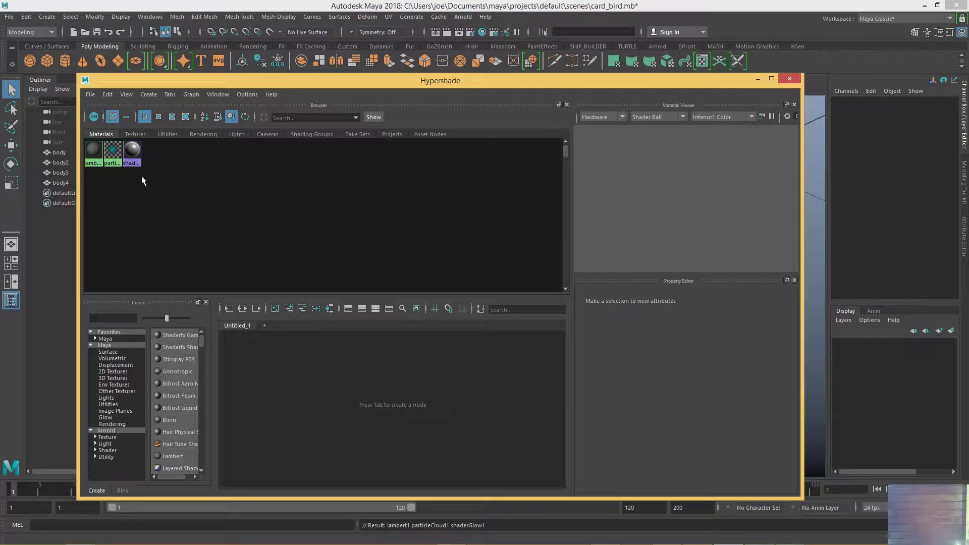
pyautogui.click(159, 117)
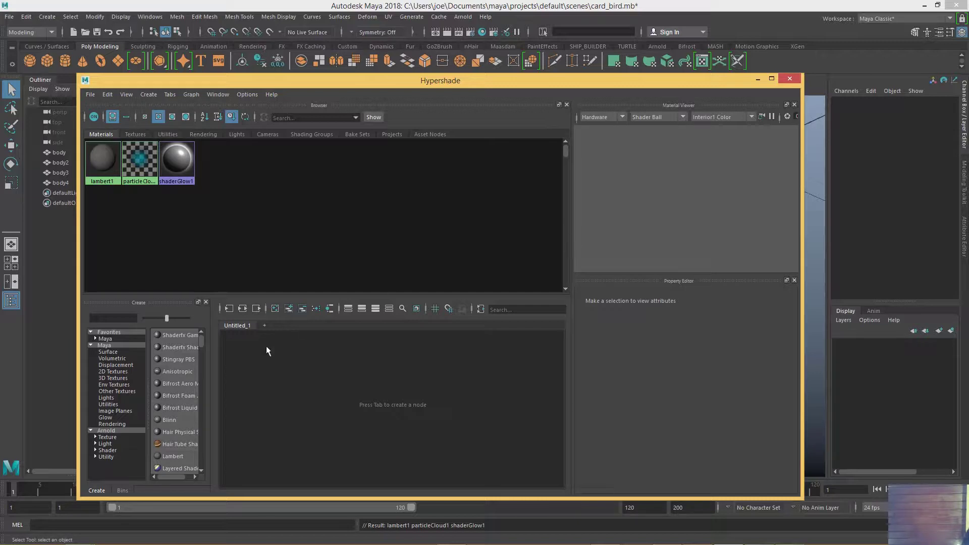
# Enlarge and reposition the Hypershade window, shortening the browser pane and widening the create pane so shader names are fully readable.
pyautogui.moveTo(210, 297); pyautogui.dragTo(191, 221)
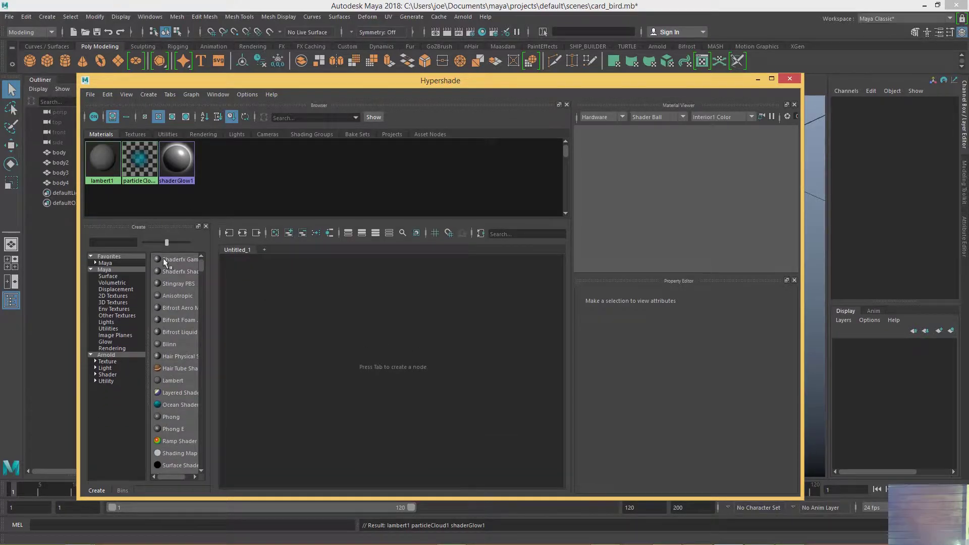
pyautogui.moveTo(75, 497); pyautogui.dragTo(40, 539)
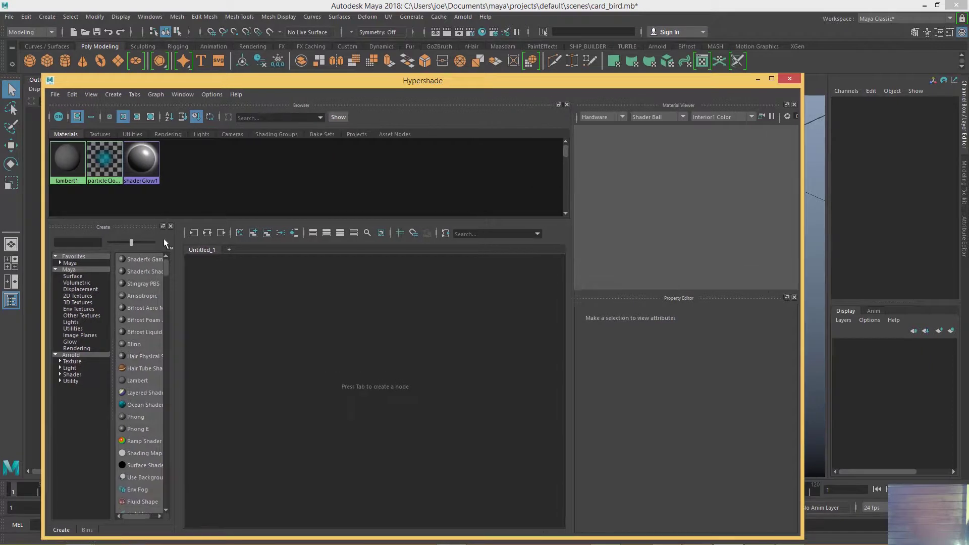
pyautogui.moveTo(311, 86); pyautogui.dragTo(299, 34)
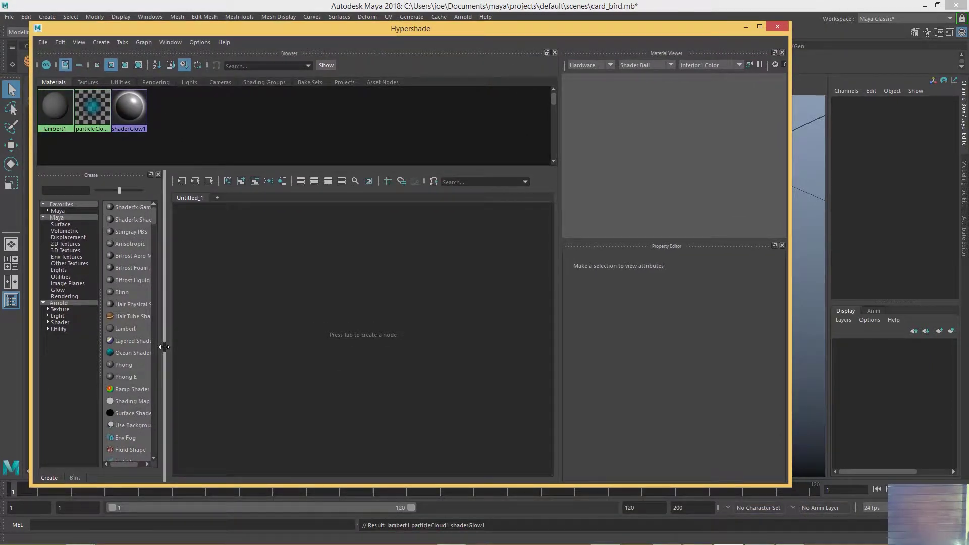
pyautogui.moveTo(161, 344); pyautogui.dragTo(251, 333)
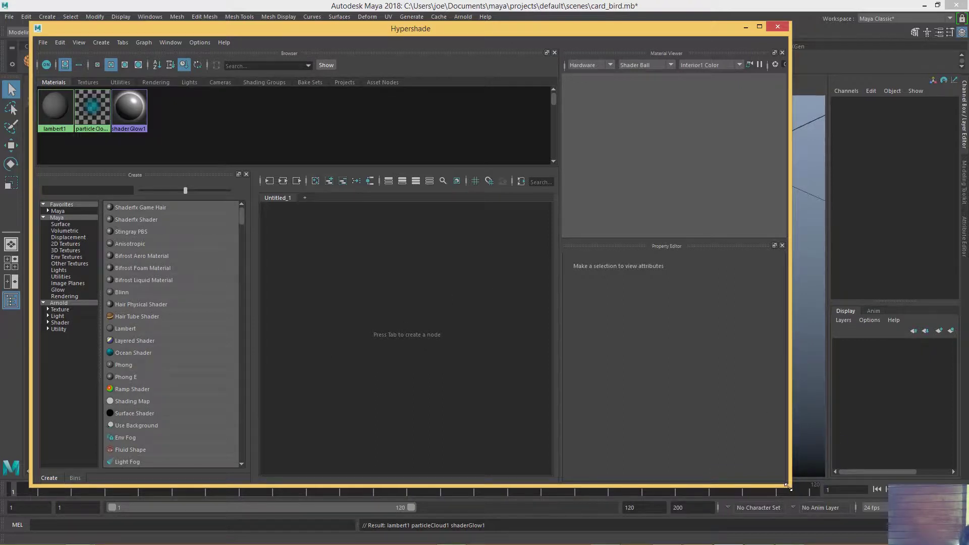
pyautogui.moveTo(787, 487); pyautogui.dragTo(888, 493)
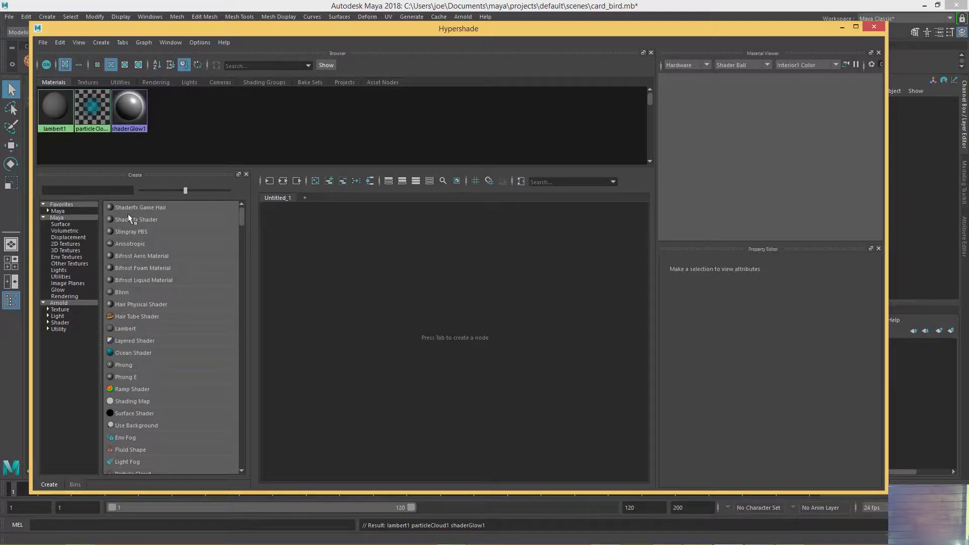
# Create a Lambert material from the Maya favorites and rearrange its material and shading group nodes in the work area.
pyautogui.moveTo(242, 217)
pyautogui.mouseDown()
pyautogui.moveTo(238, 242)
pyautogui.moveTo(247, 202)
pyautogui.mouseUp()
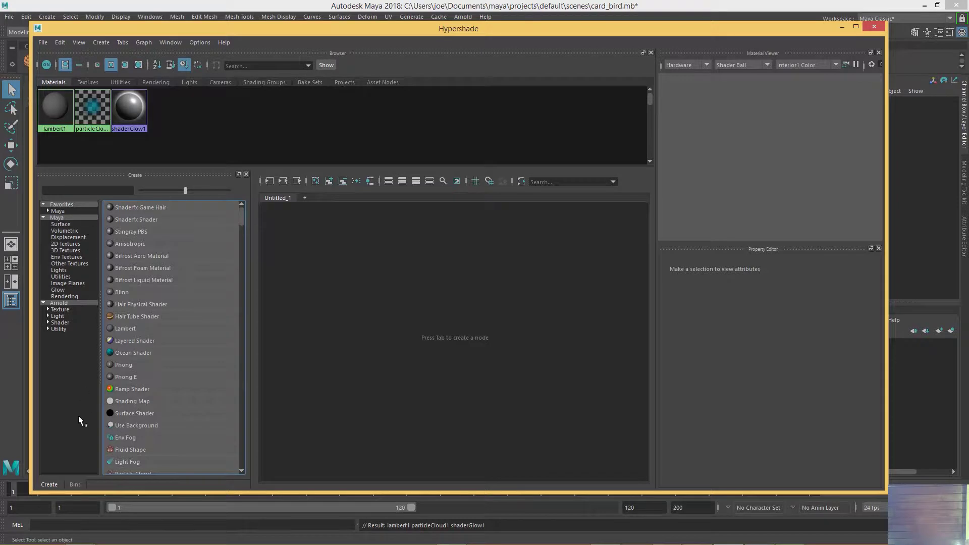
pyautogui.click(48, 211)
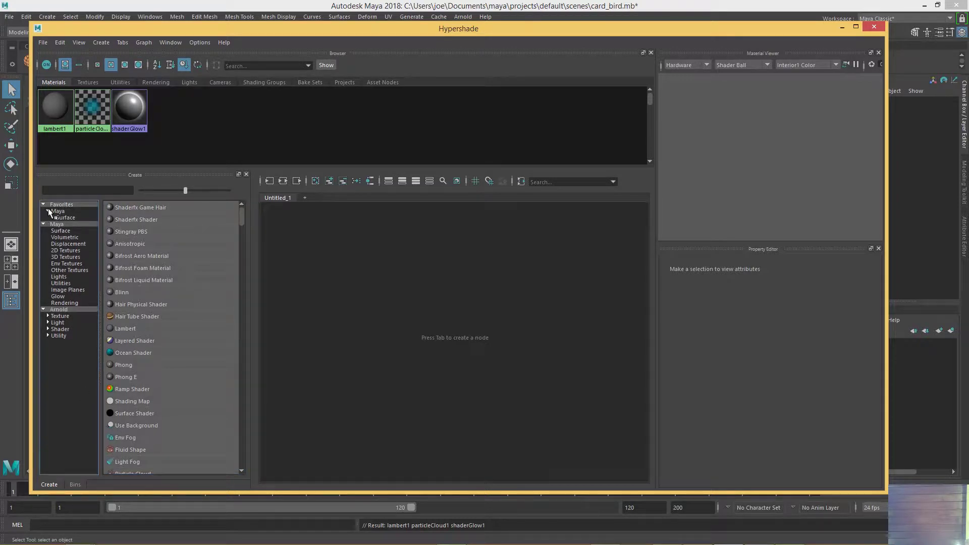
pyautogui.click(58, 212)
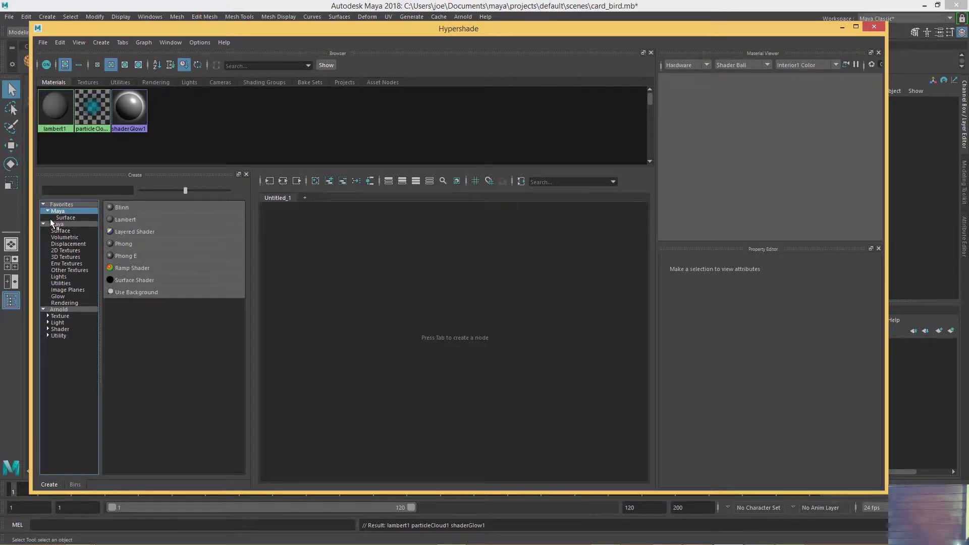
pyautogui.moveTo(64, 218); pyautogui.dragTo(111, 278)
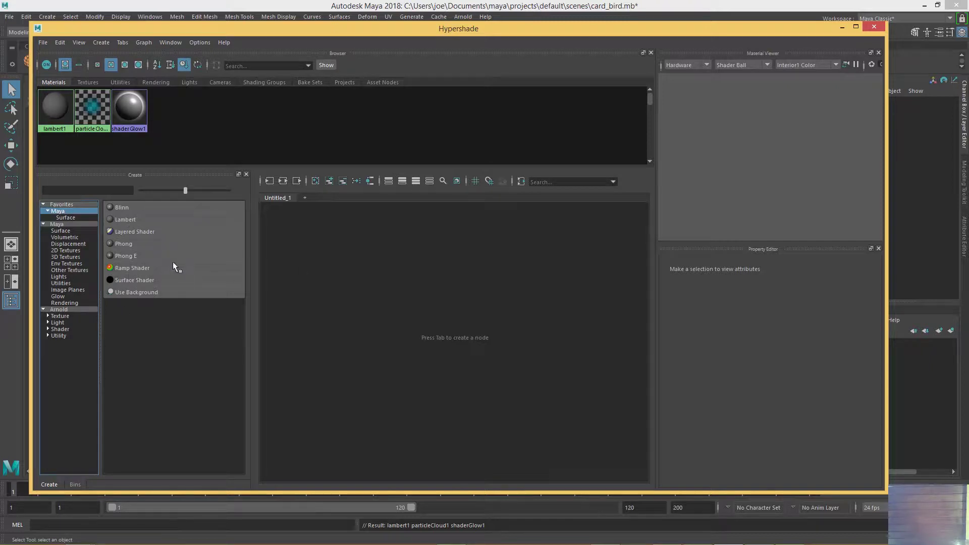
pyautogui.moveTo(123, 221); pyautogui.dragTo(137, 240)
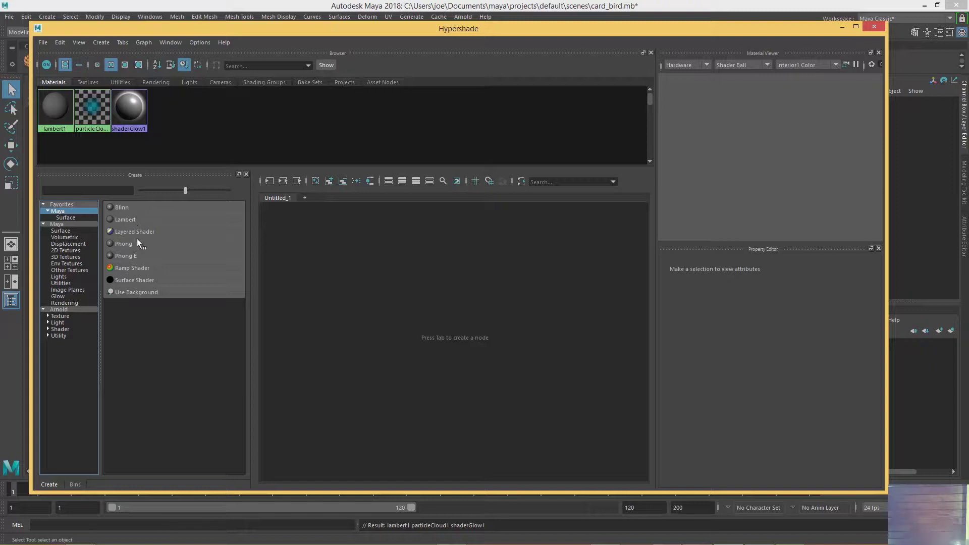
pyautogui.click(111, 219)
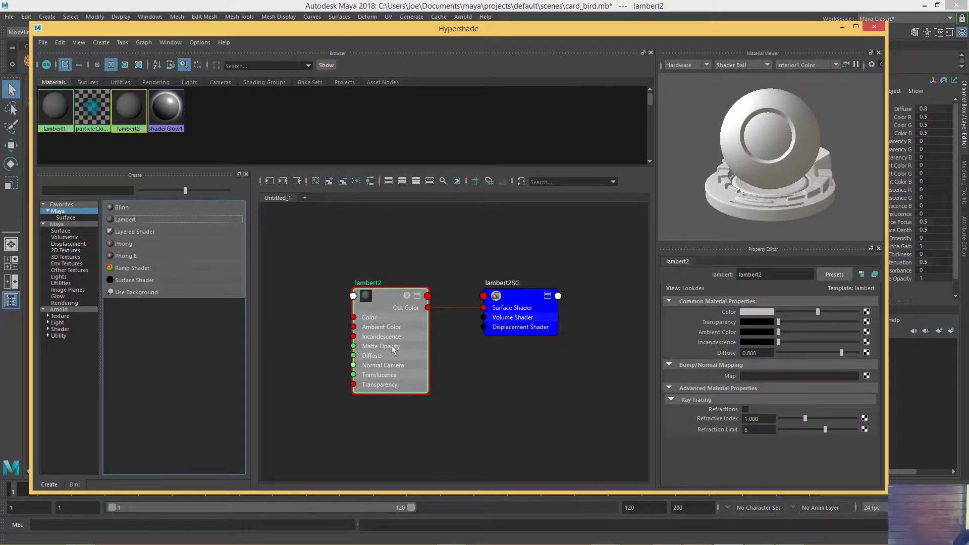
pyautogui.moveTo(374, 291); pyautogui.dragTo(323, 265)
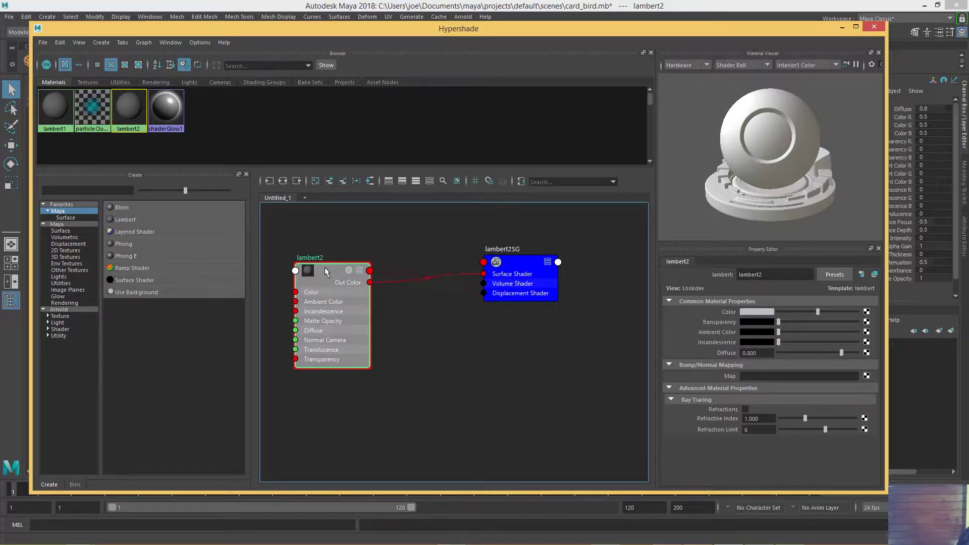
pyautogui.moveTo(530, 265); pyautogui.dragTo(499, 291)
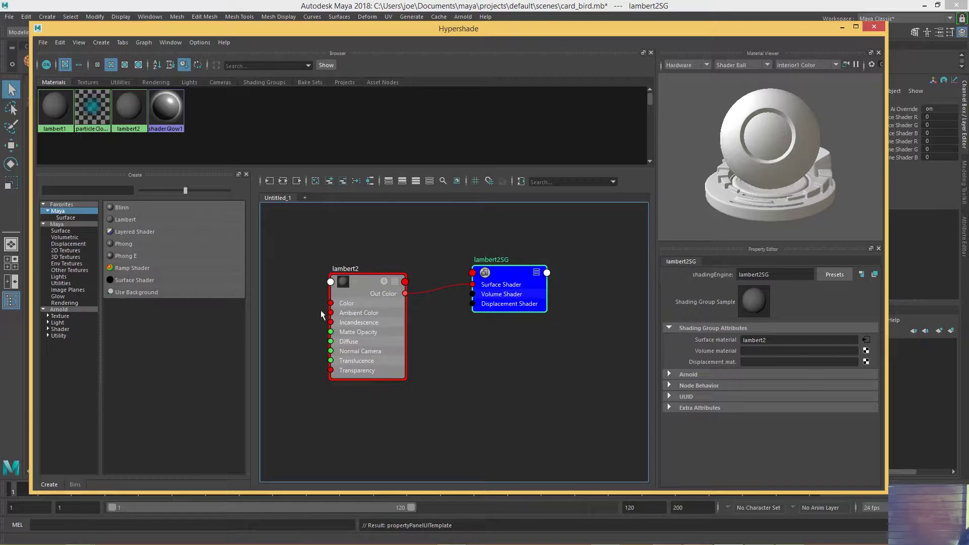
# Examine the lambert2 node's attributes and its Out Color connection to the lambert2SG surface shader, up close and from farther out.
pyautogui.scroll(5, 388, 287)
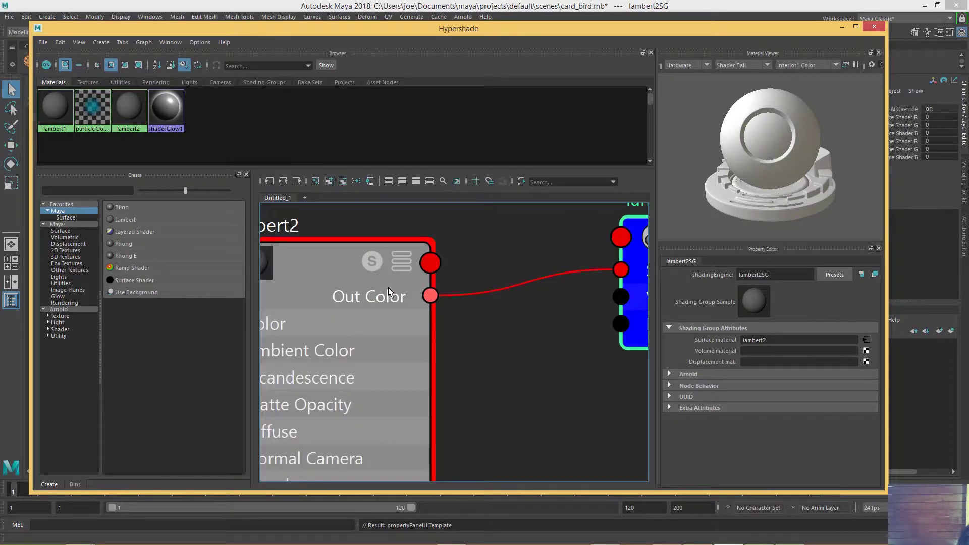
pyautogui.scroll(-3, 388, 287)
pyautogui.scroll(-4, 388, 286)
pyautogui.scroll(6, 389, 287)
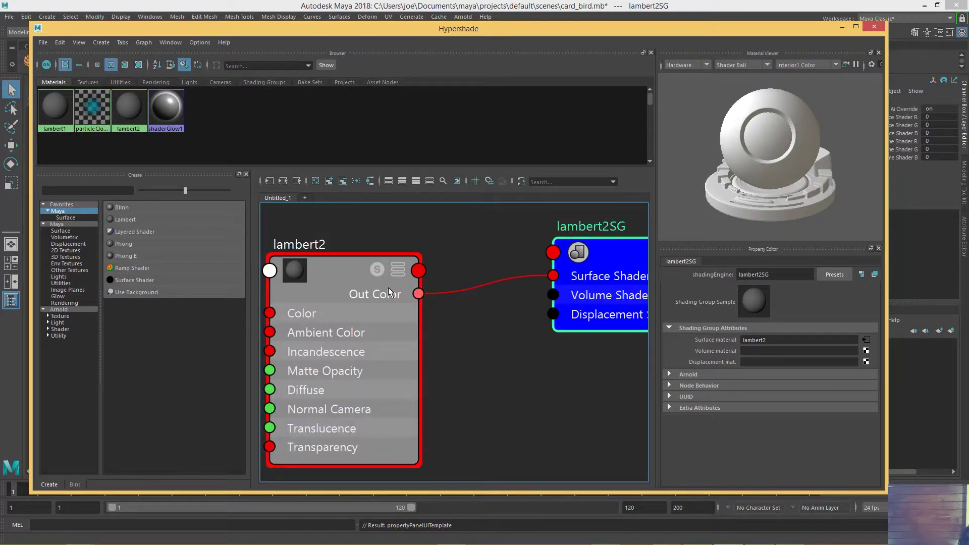
pyautogui.scroll(-2, 389, 287)
pyautogui.scroll(2, 389, 287)
pyautogui.scroll(-4, 388, 287)
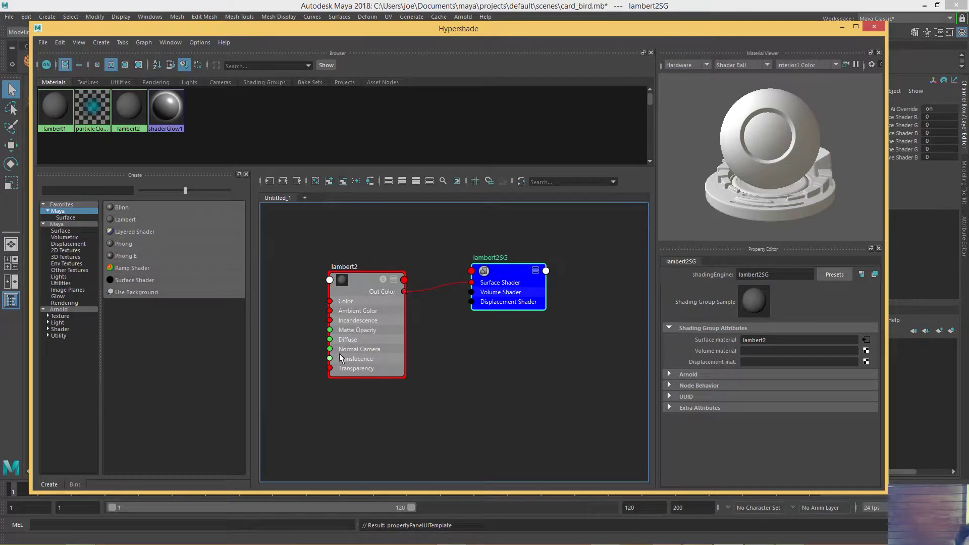
pyautogui.scroll(3, 364, 380)
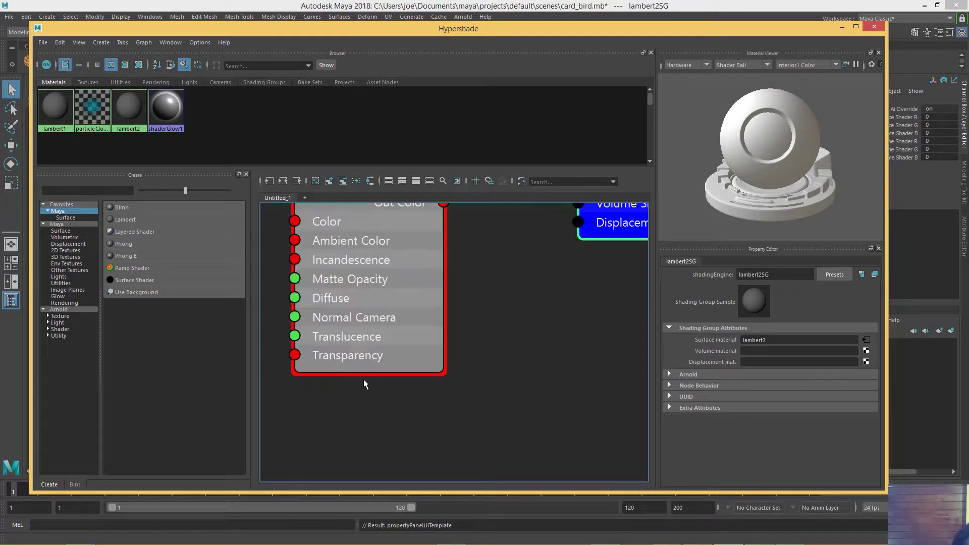
pyautogui.scroll(-3, 386, 375)
pyautogui.scroll(4, 402, 359)
pyautogui.scroll(-4, 403, 360)
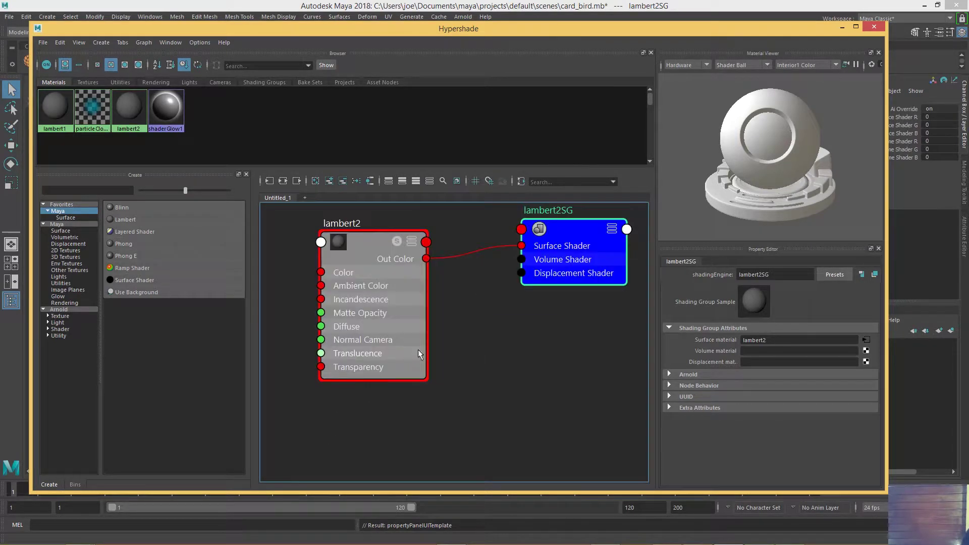
pyautogui.scroll(2, 465, 319)
pyautogui.scroll(-2, 477, 308)
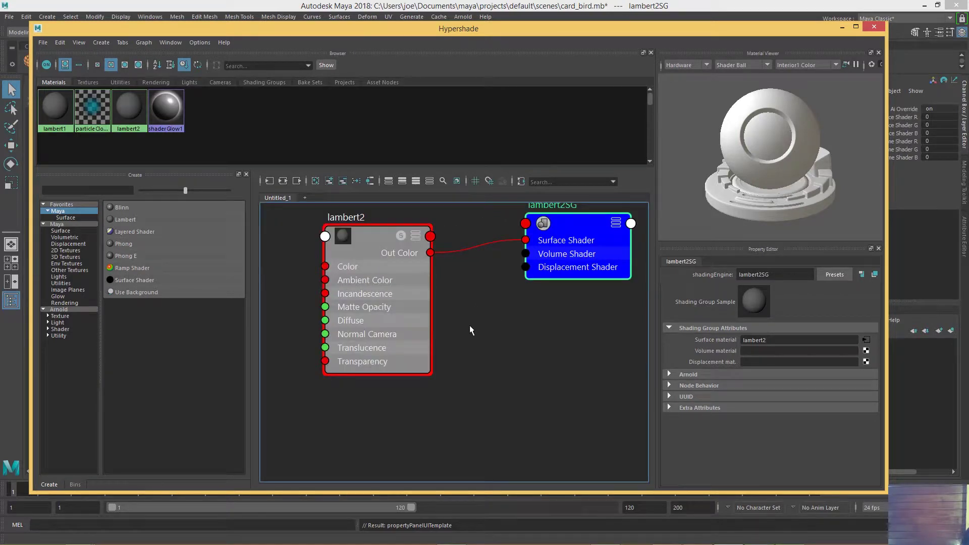
pyautogui.scroll(3, 455, 319)
pyautogui.scroll(-3, 456, 299)
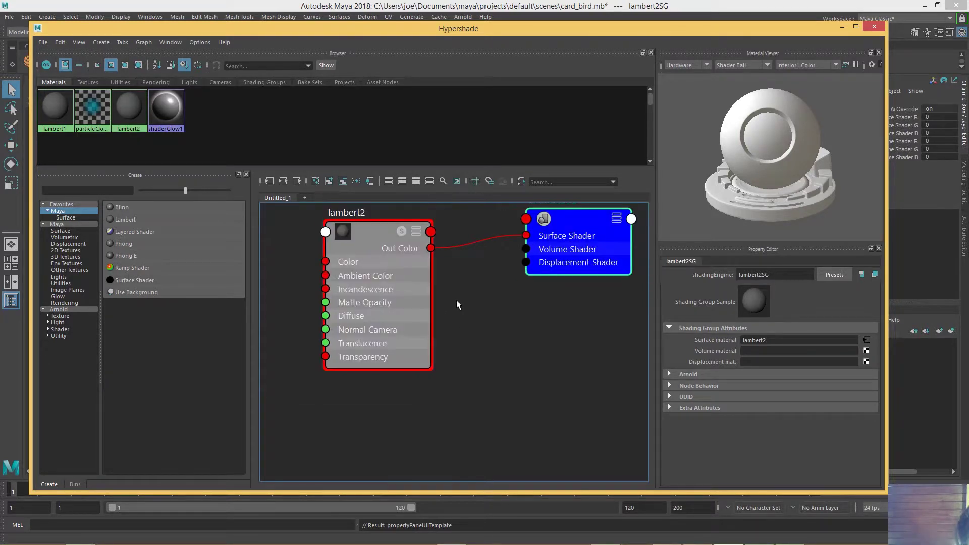
pyautogui.scroll(2, 462, 332)
pyautogui.scroll(-3, 481, 309)
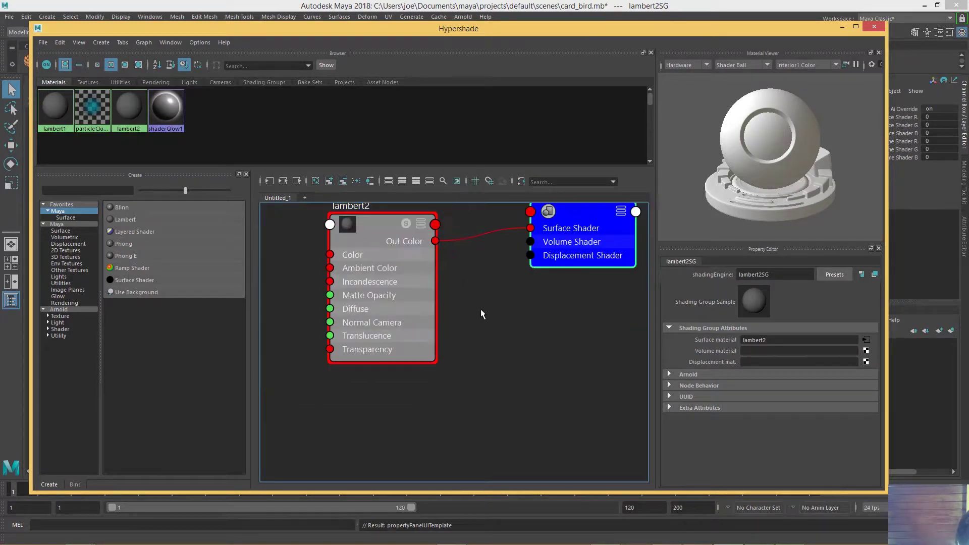
pyautogui.scroll(1, 480, 309)
pyautogui.keyDown('alt'); pyautogui.moveTo(497, 309); pyautogui.dragTo(504, 353, button='middle'); pyautogui.keyUp('alt')
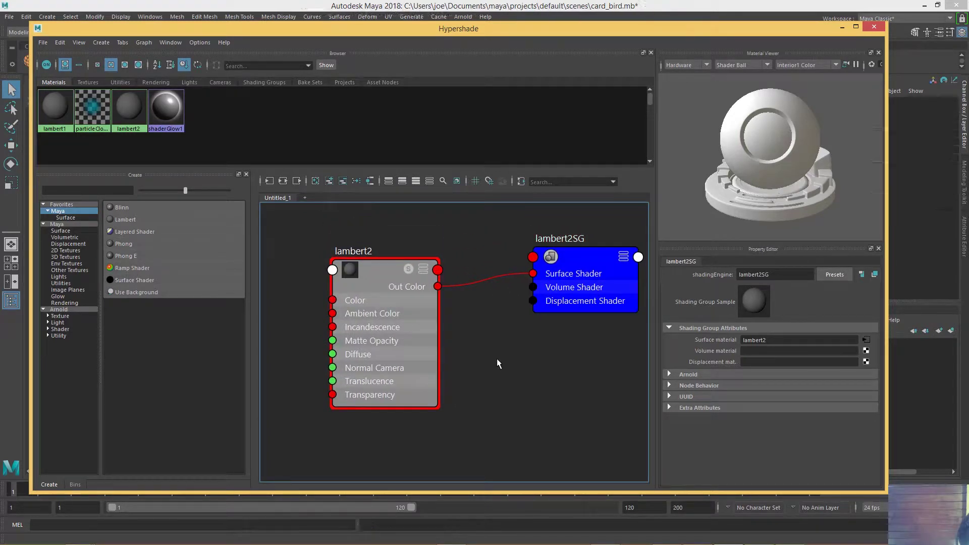
pyautogui.scroll(-1, 501, 356)
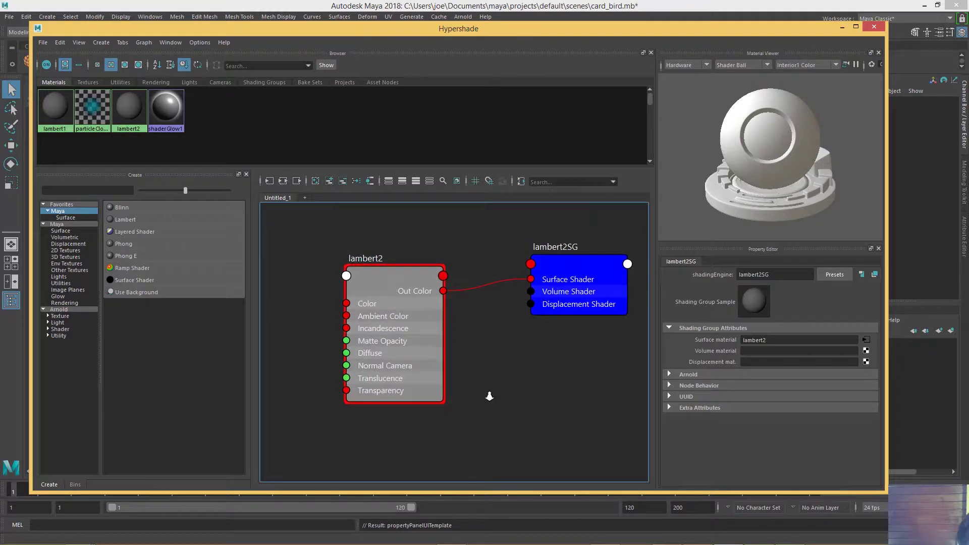
pyautogui.keyDown('alt'); pyautogui.moveTo(485, 346); pyautogui.dragTo(506, 297, button='right'); pyautogui.keyUp('alt')
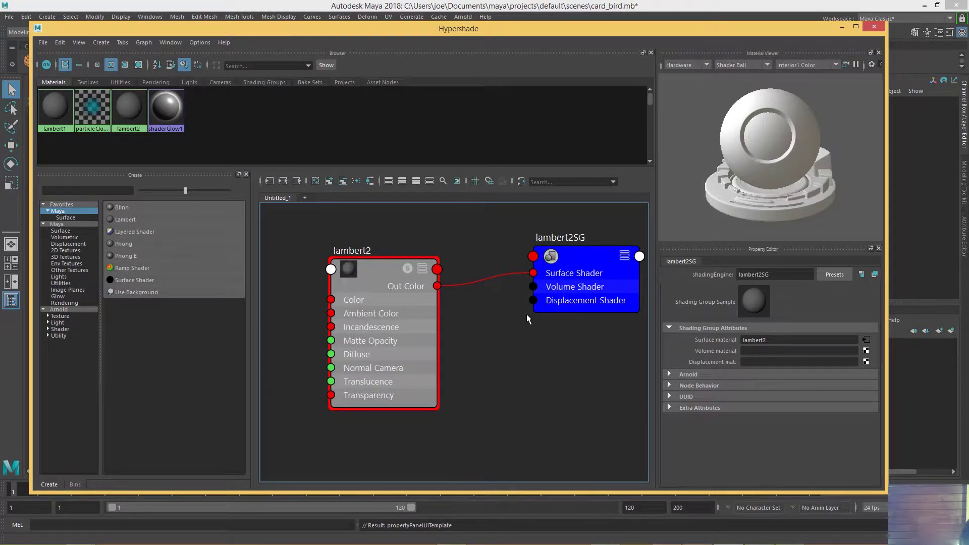
pyautogui.keyDown('alt'); pyautogui.moveTo(527, 315); pyautogui.dragTo(479, 327, button='middle'); pyautogui.keyUp('alt')
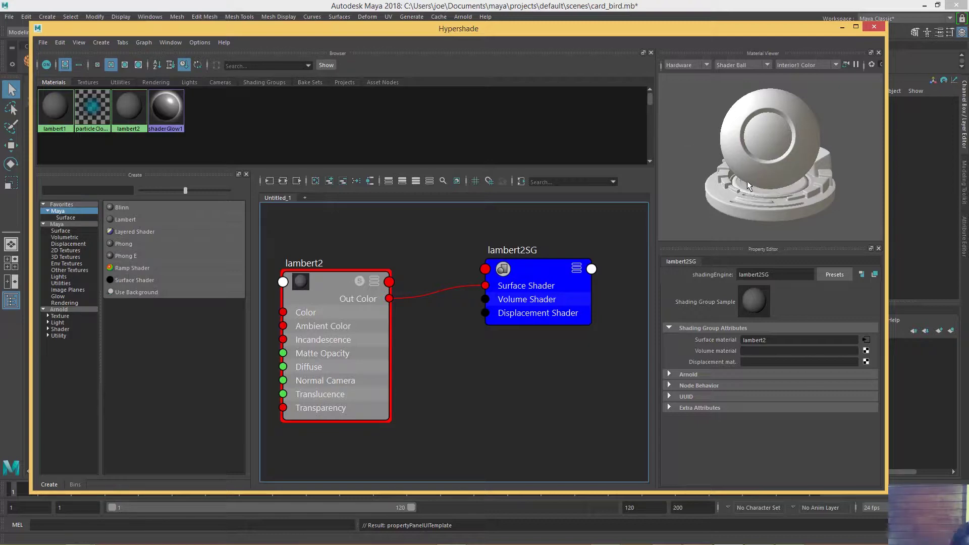
# Orbit the shader ball in the material viewer to inspect the Lambert material from another angle.
pyautogui.keyDown('alt'); pyautogui.moveTo(762, 202); pyautogui.dragTo(786, 196); pyautogui.keyUp('alt')
pyautogui.moveTo(738, 126)
pyautogui.keyDown('alt'); pyautogui.mouseDown()
pyautogui.moveTo(829, 192)
pyautogui.moveTo(685, 153)
pyautogui.moveTo(715, 101)
pyautogui.moveTo(737, 122)
pyautogui.mouseUp(); pyautogui.keyUp('alt')
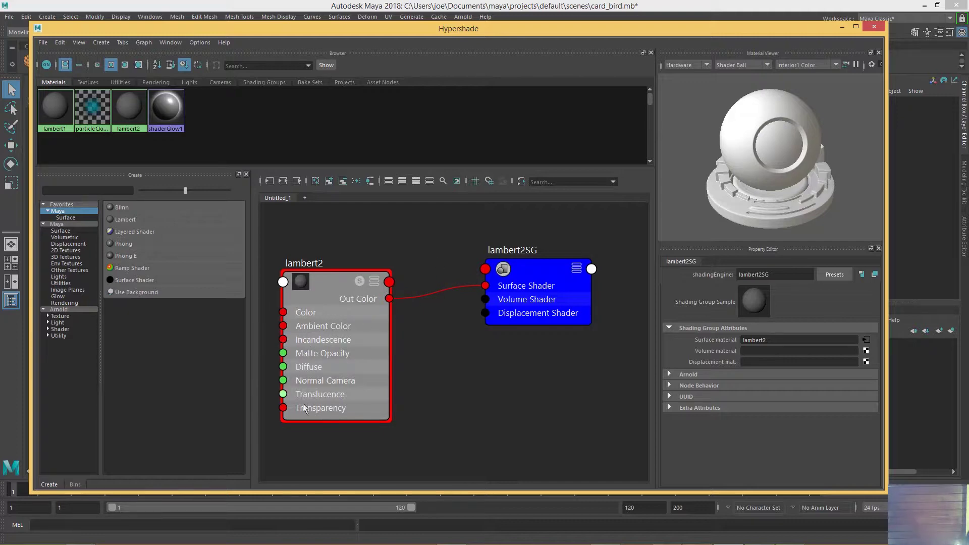
# Show the lambert2 node's properties and rearrange the panes so a wider, taller Property Editor sits below a shortened Material Viewer.
pyautogui.click(313, 327)
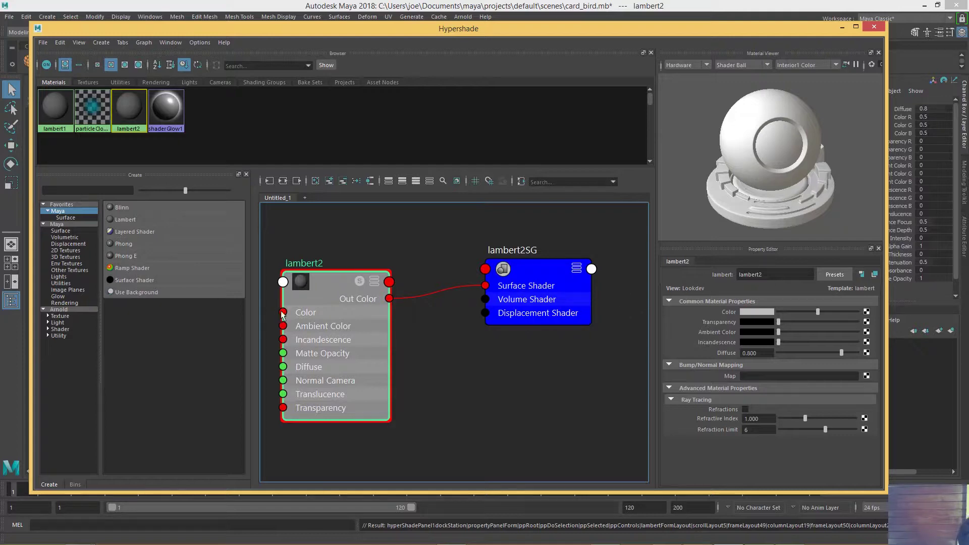
pyautogui.click(300, 317)
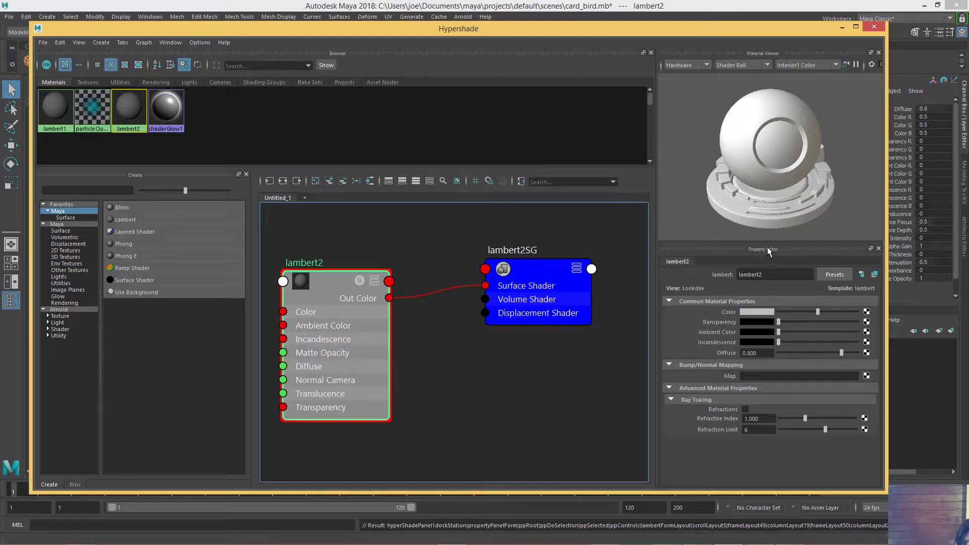
pyautogui.moveTo(768, 247); pyautogui.dragTo(758, 280)
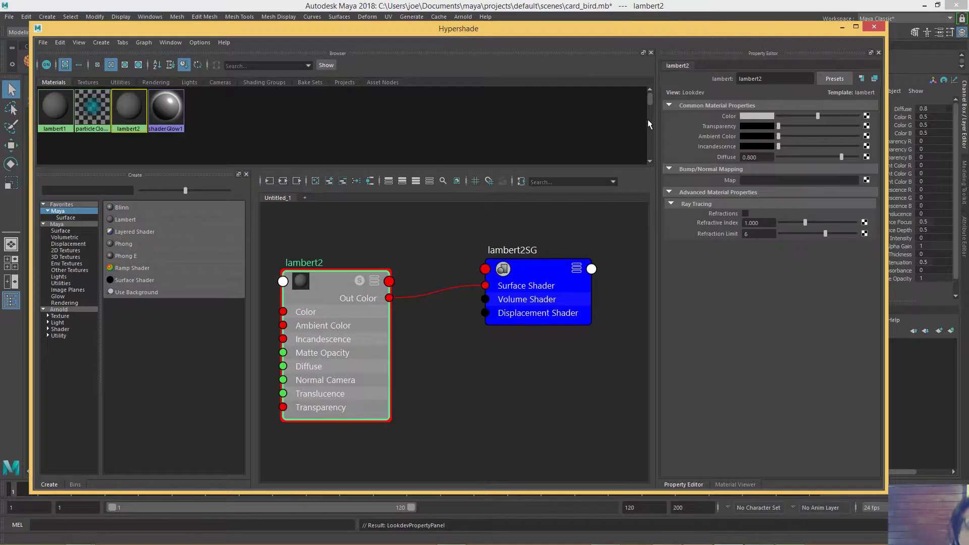
pyautogui.moveTo(657, 125); pyautogui.dragTo(617, 132)
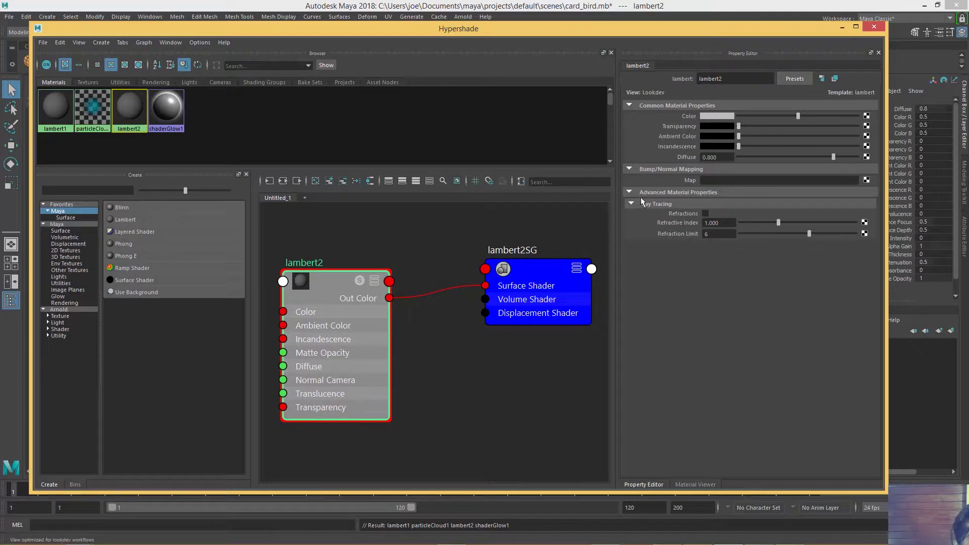
pyautogui.moveTo(686, 53); pyautogui.dragTo(696, 432)
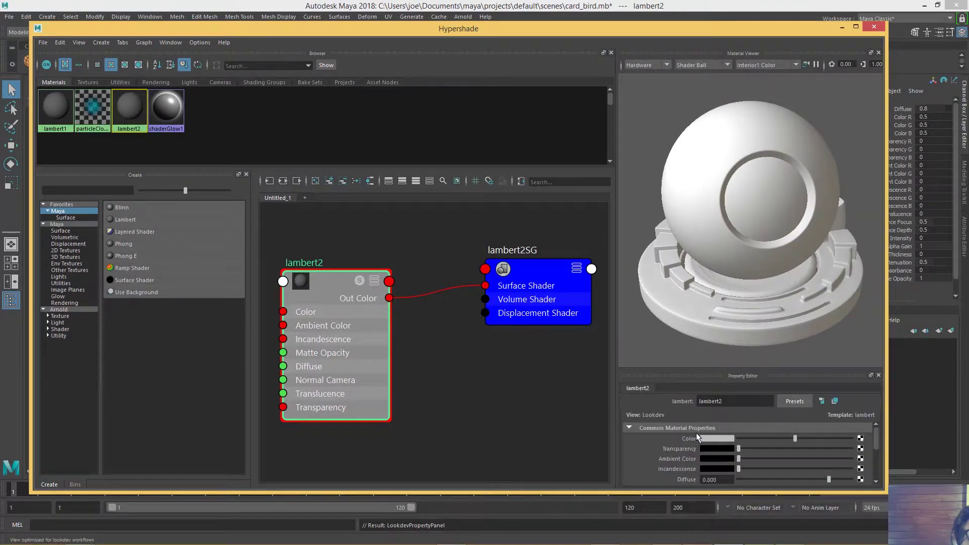
pyautogui.click(663, 367)
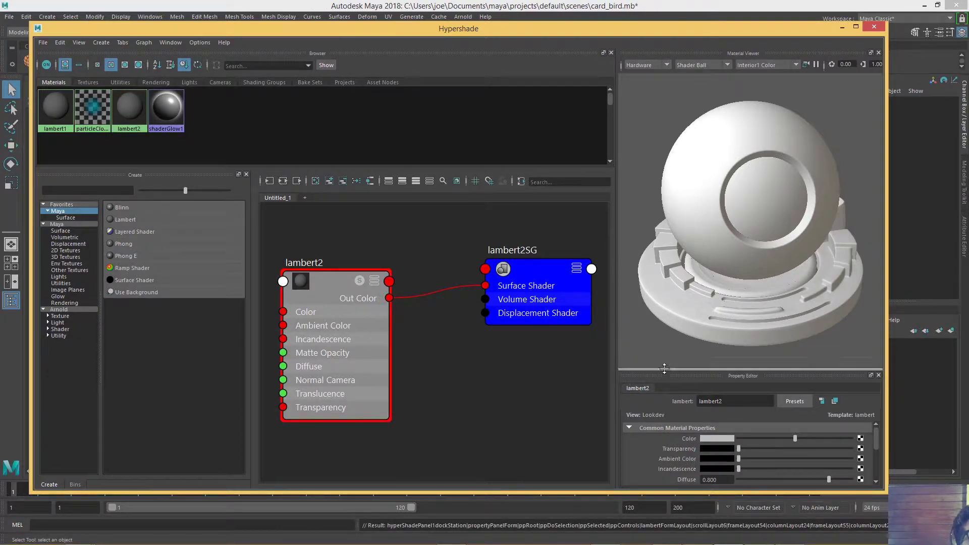
pyautogui.moveTo(664, 369); pyautogui.dragTo(652, 171)
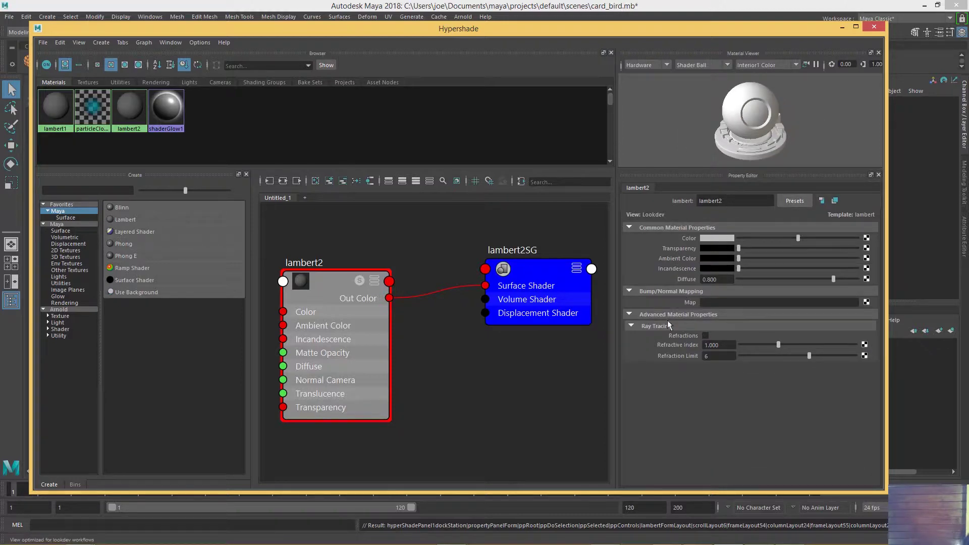
# Set the lambert2 color to a bright green with hue 109.86, saturation 0.870 and value 0.850.
pyautogui.click(713, 239)
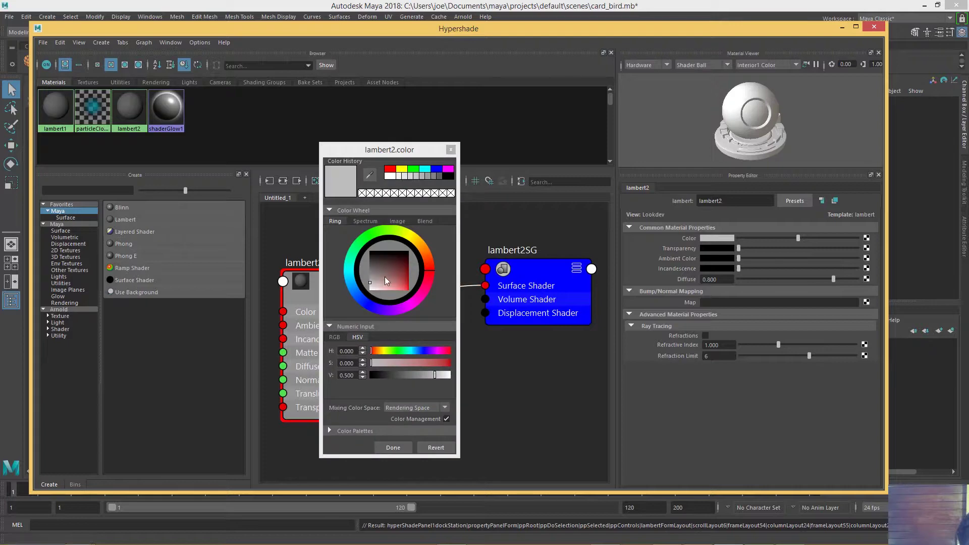
pyautogui.moveTo(385, 277)
pyautogui.mouseDown()
pyautogui.moveTo(397, 277)
pyautogui.moveTo(390, 270)
pyautogui.moveTo(413, 238)
pyautogui.moveTo(385, 234)
pyautogui.moveTo(422, 253)
pyautogui.mouseUp()
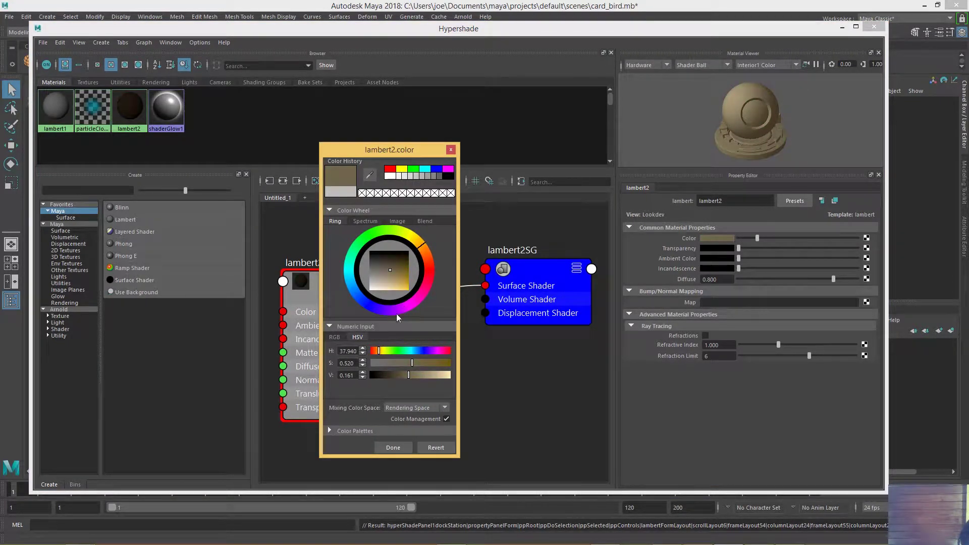
pyautogui.moveTo(378, 351)
pyautogui.mouseDown()
pyautogui.moveTo(399, 351)
pyautogui.moveTo(371, 351)
pyautogui.mouseUp()
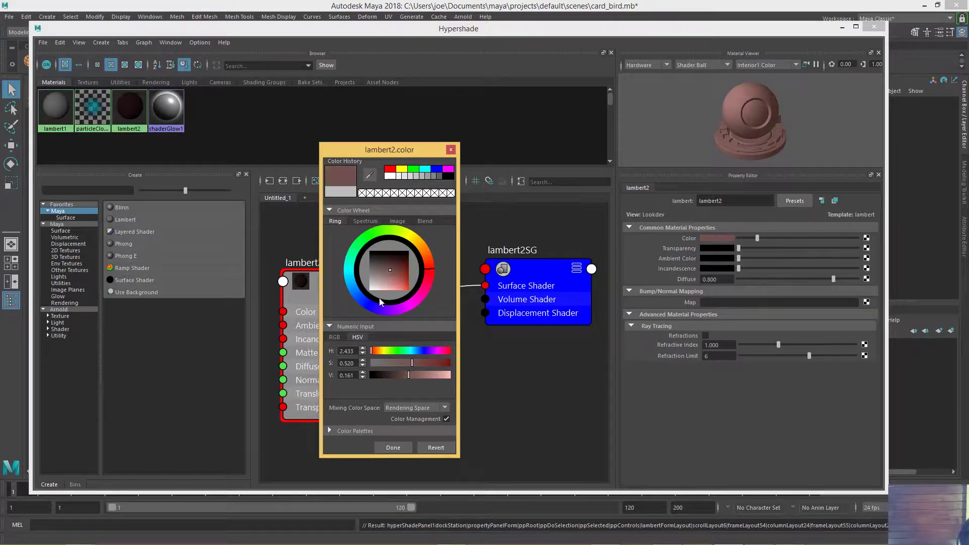
pyautogui.moveTo(382, 288)
pyautogui.mouseDown()
pyautogui.moveTo(396, 266)
pyautogui.moveTo(374, 229)
pyautogui.mouseUp()
pyautogui.moveTo(396, 271); pyautogui.dragTo(404, 284)
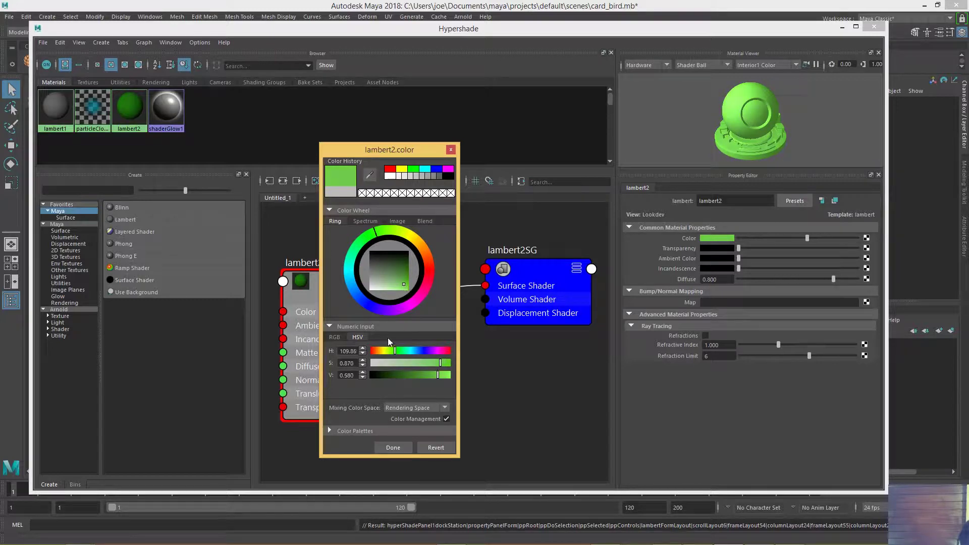
pyautogui.click(448, 375)
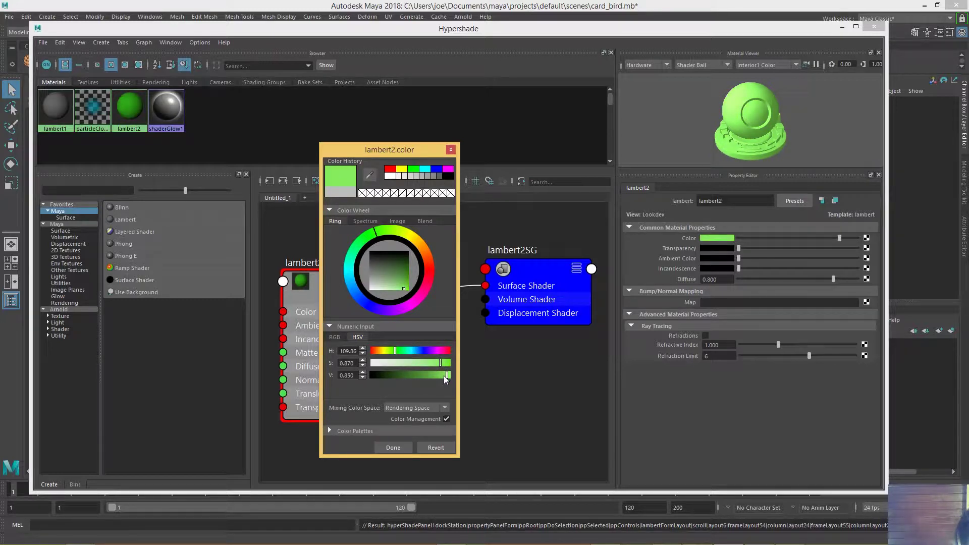
pyautogui.click(397, 447)
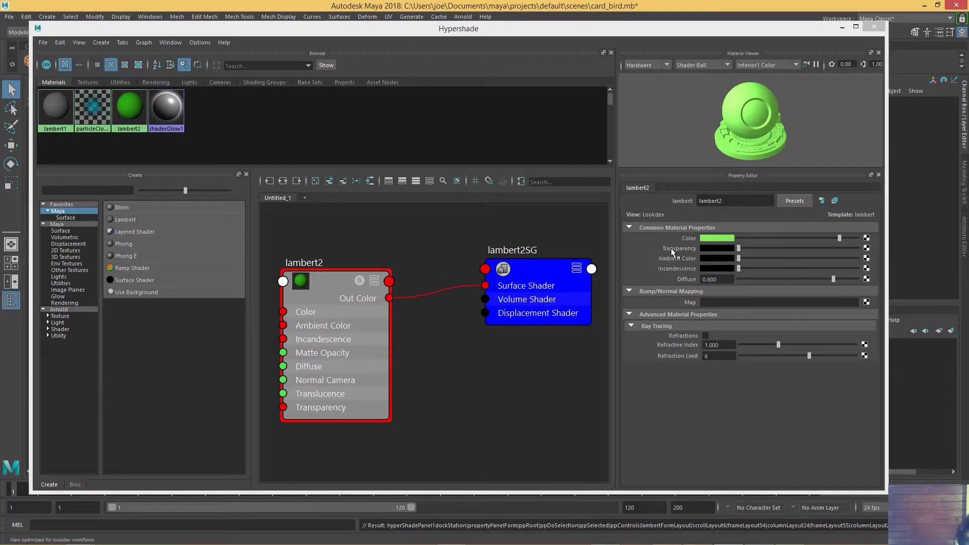
# Try out the Transparency and Ambient Color amounts on lambert2 and return both to black.
pyautogui.moveTo(739, 248); pyautogui.dragTo(629, 244)
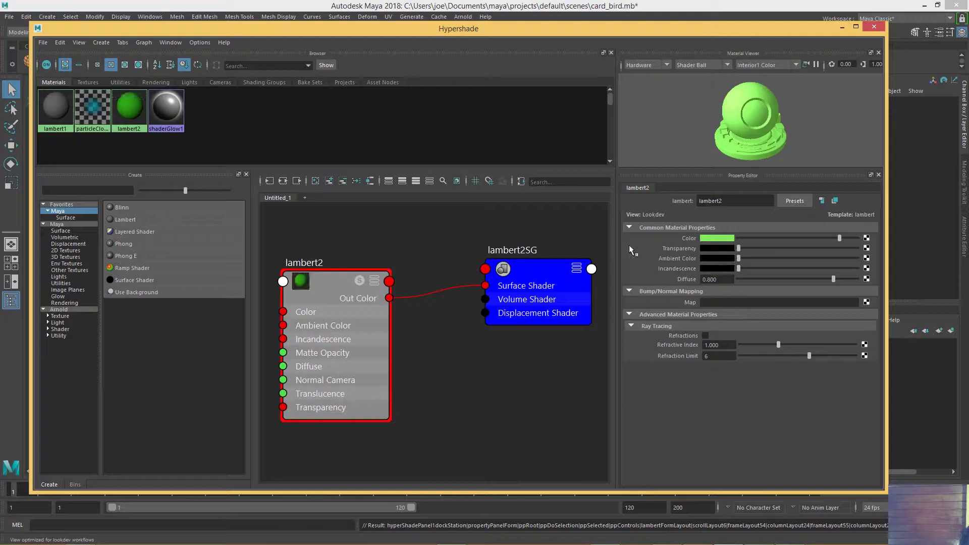
pyautogui.moveTo(738, 247)
pyautogui.mouseDown()
pyautogui.moveTo(850, 251)
pyautogui.moveTo(724, 252)
pyautogui.mouseUp()
pyautogui.click(703, 258)
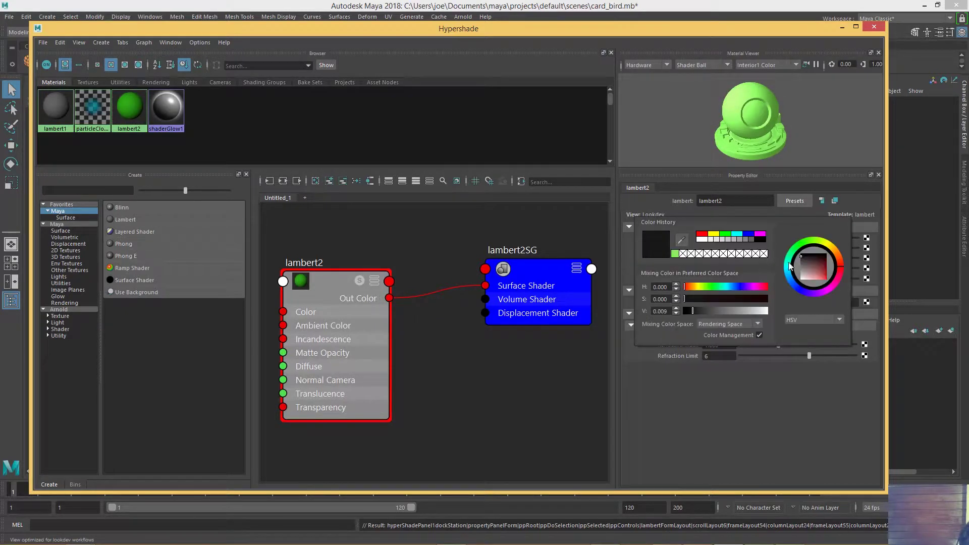
pyautogui.moveTo(742, 260); pyautogui.dragTo(794, 261)
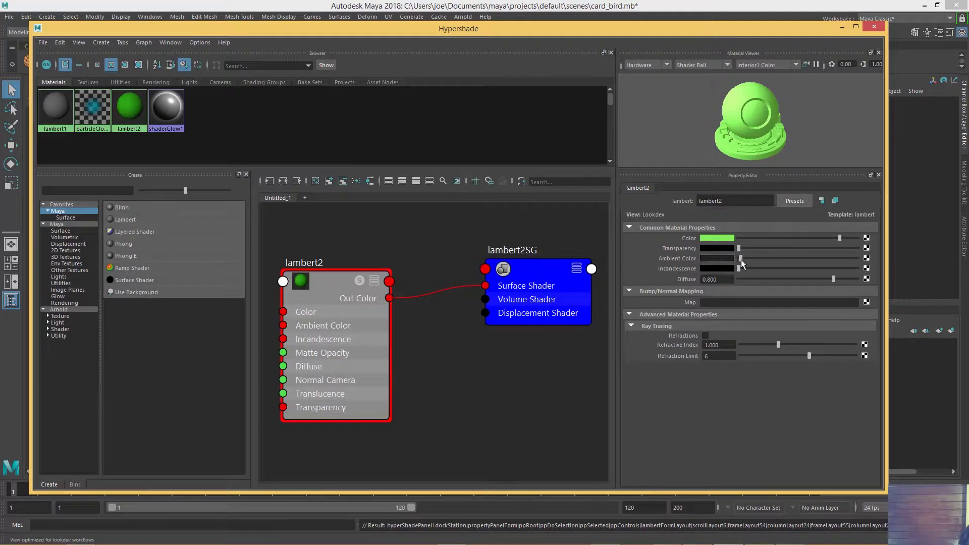
pyautogui.moveTo(739, 258); pyautogui.dragTo(690, 262)
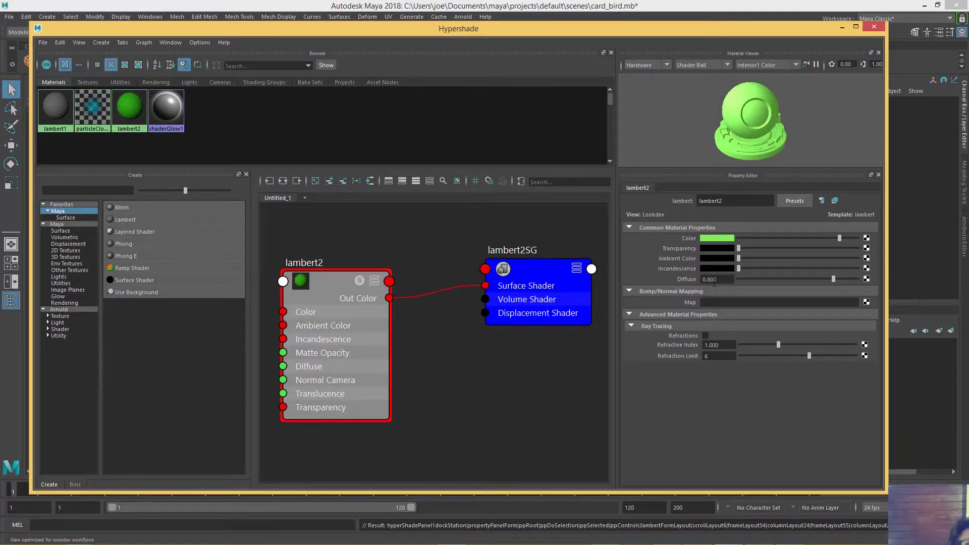
# Try several diffuse strengths on lambert2 and leave Diffuse at 0.521.
pyautogui.moveTo(833, 280); pyautogui.dragTo(782, 281)
pyautogui.moveTo(870, 287); pyautogui.dragTo(761, 283)
pyautogui.moveTo(822, 274); pyautogui.dragTo(872, 269)
pyautogui.moveTo(762, 271); pyautogui.dragTo(799, 275)
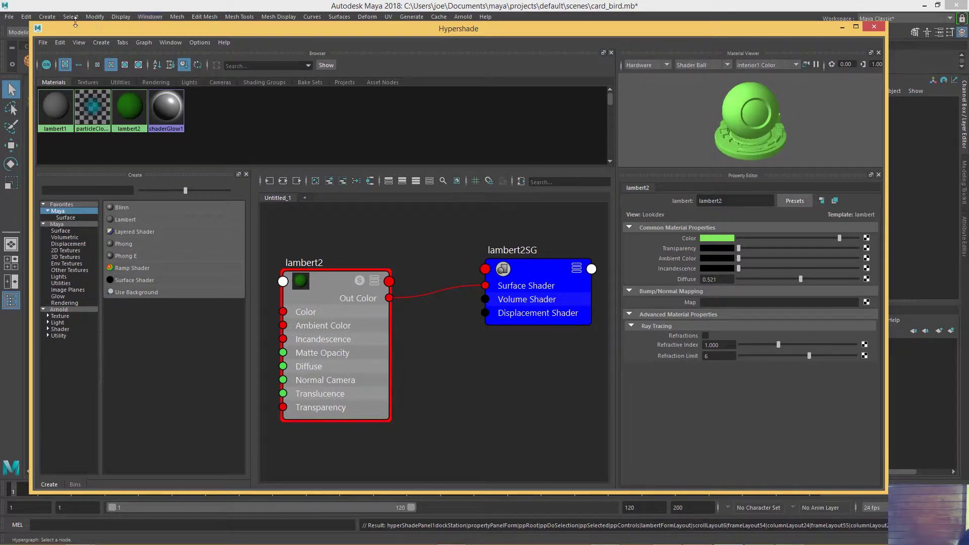
# Shrink the Hypershade window and move it aside so the card bird model can be seen in the perspective view.
pyautogui.moveTo(30, 21); pyautogui.dragTo(316, 135)
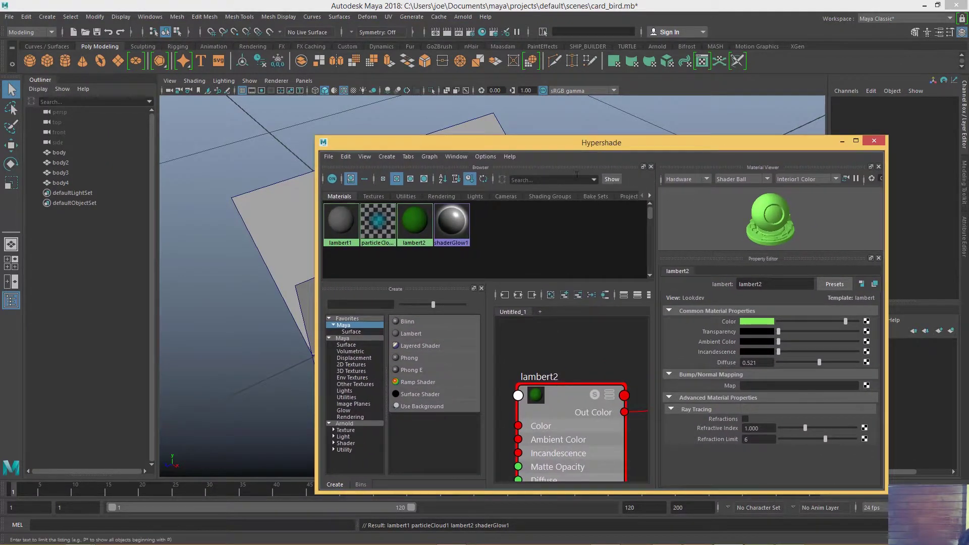
pyautogui.moveTo(431, 150); pyautogui.dragTo(500, 143)
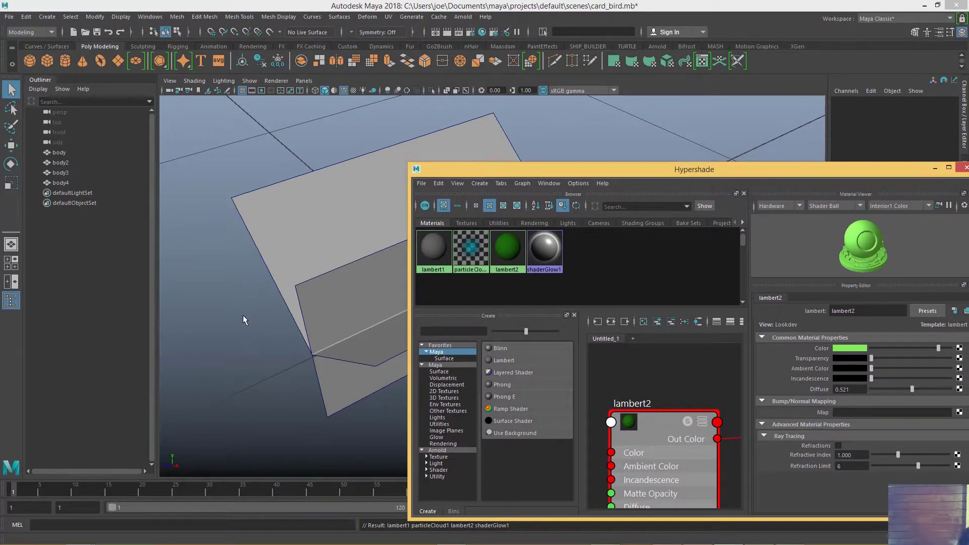
pyautogui.click(268, 312)
pyautogui.keyDown('alt'); pyautogui.moveTo(255, 326); pyautogui.dragTo(328, 283); pyautogui.keyUp('alt')
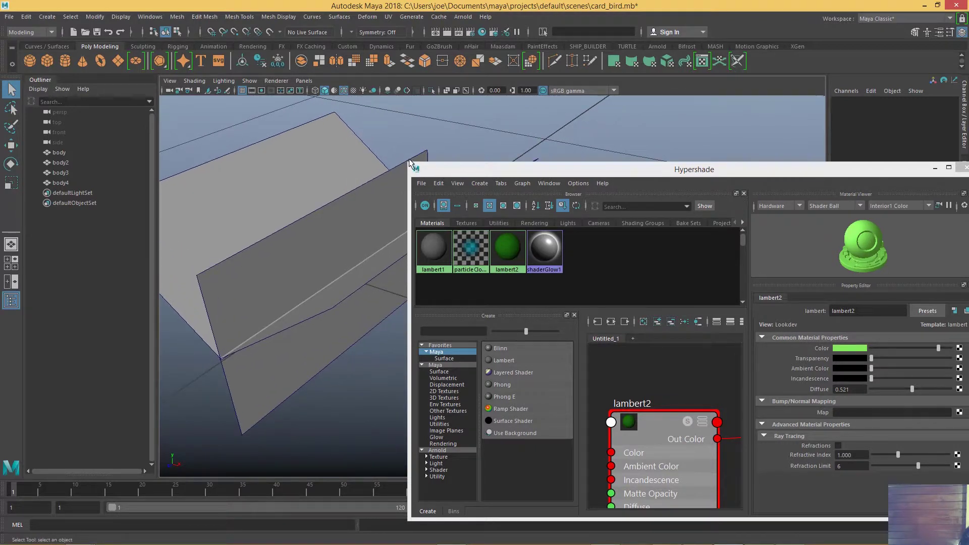
pyautogui.moveTo(407, 165); pyautogui.dragTo(504, 50)
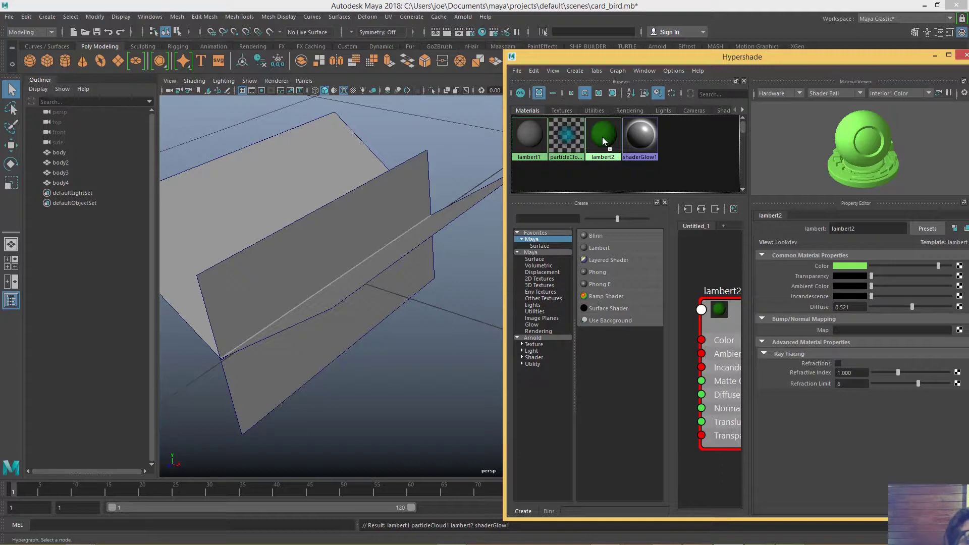
# Assign the lambert2 material from the Hypershade browser directly onto the bird's upright center card.
pyautogui.moveTo(602, 138); pyautogui.dragTo(383, 186, button='middle')
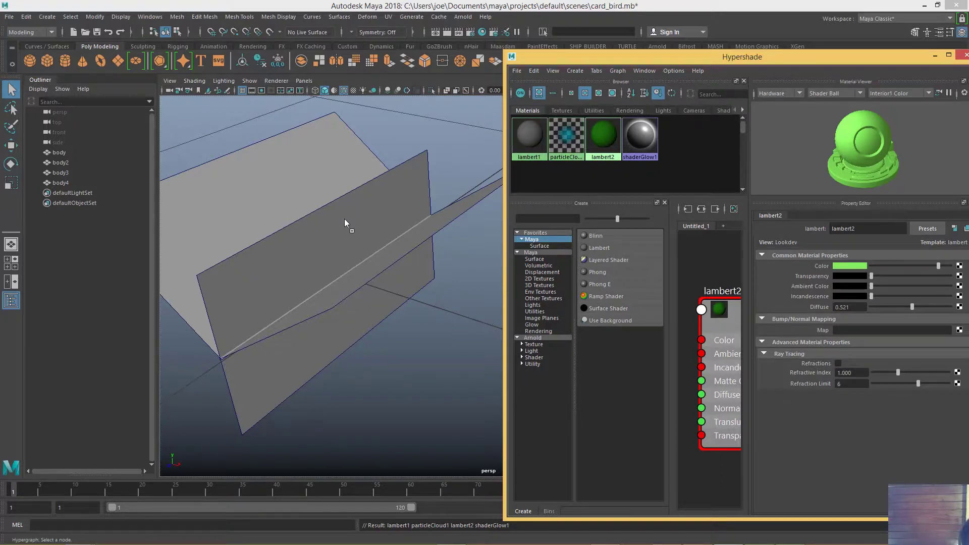
pyautogui.moveTo(345, 219); pyautogui.dragTo(276, 286, button='middle')
pyautogui.moveTo(268, 262); pyautogui.dragTo(268, 263, button='middle')
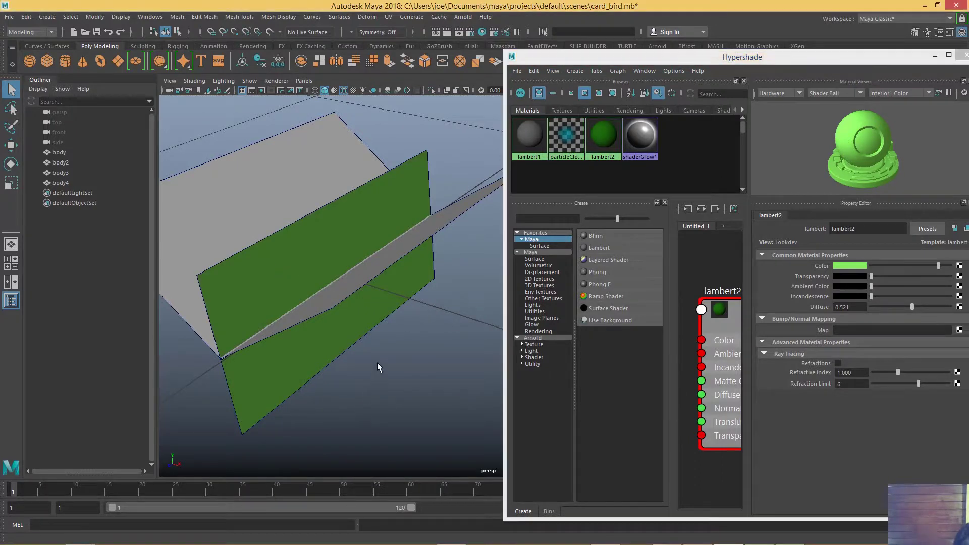
# Assign the existing lambert2 material to the body4 card through the object's own material options in the viewport.
pyautogui.moveTo(377, 363)
pyautogui.keyDown('alt'); pyautogui.mouseDown()
pyautogui.moveTo(399, 372)
pyautogui.moveTo(380, 362)
pyautogui.mouseUp(); pyautogui.keyUp('alt')
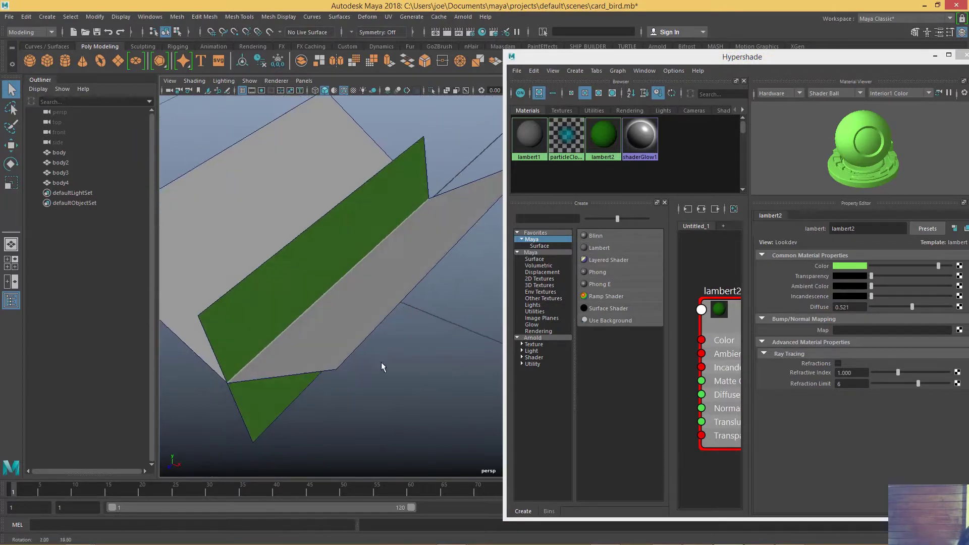
pyautogui.click(256, 177)
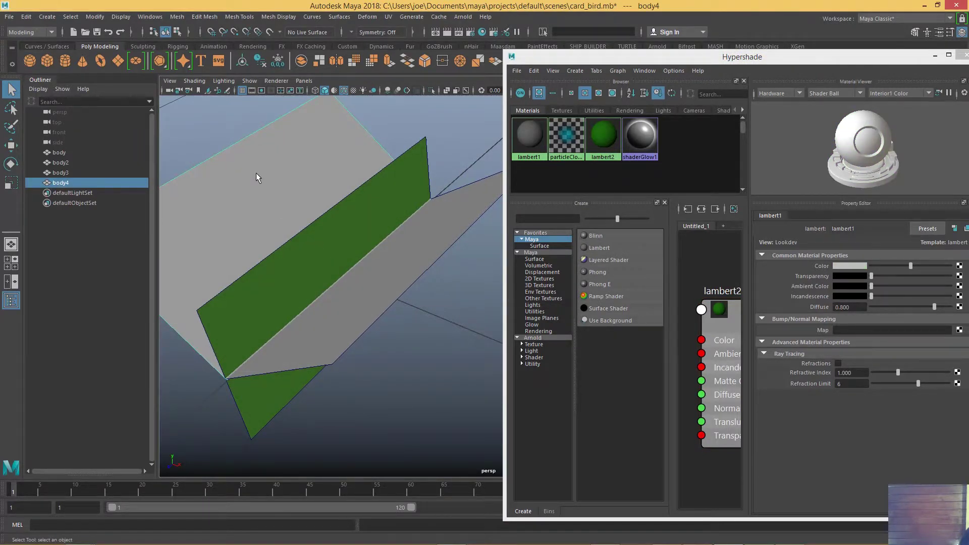
pyautogui.rightClick(256, 175)
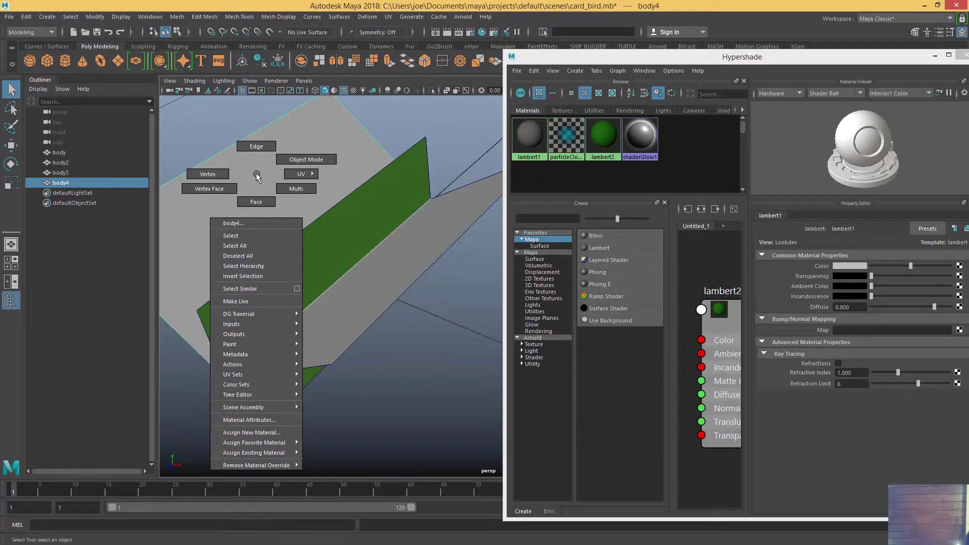
pyautogui.moveTo(279, 382)
pyautogui.moveTo(268, 453)
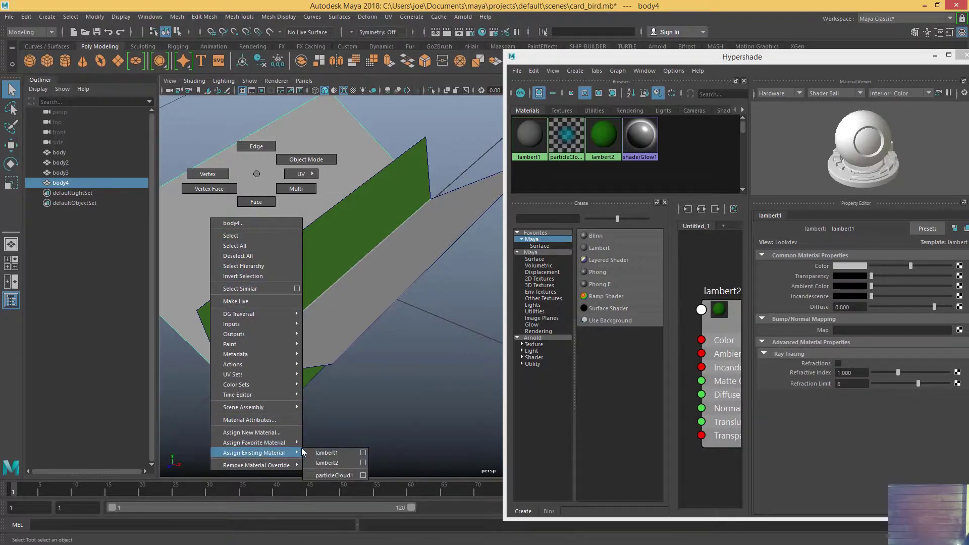
pyautogui.click(330, 464)
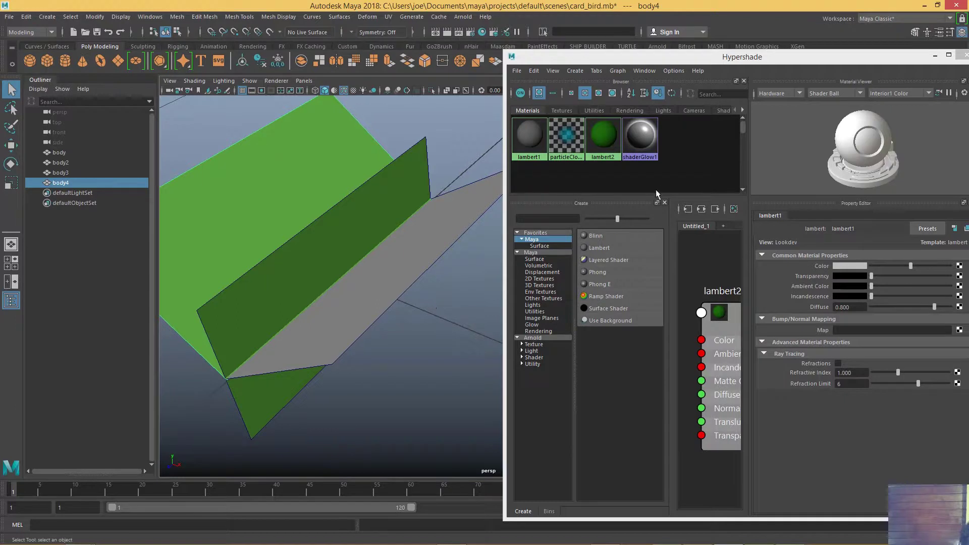
# Select the body3 card and assign lambert2 to the selection from the material swatch.
pyautogui.click(441, 225)
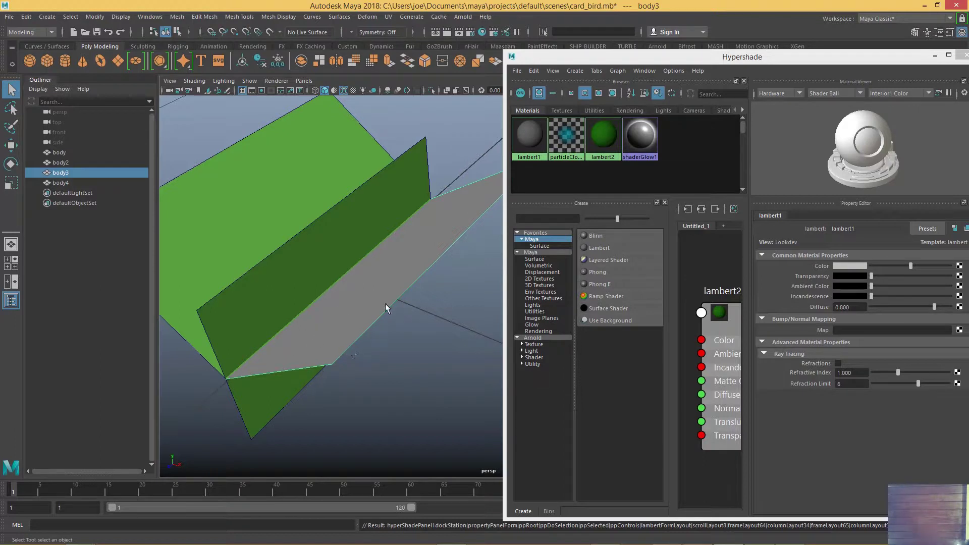
pyautogui.rightClick(605, 135)
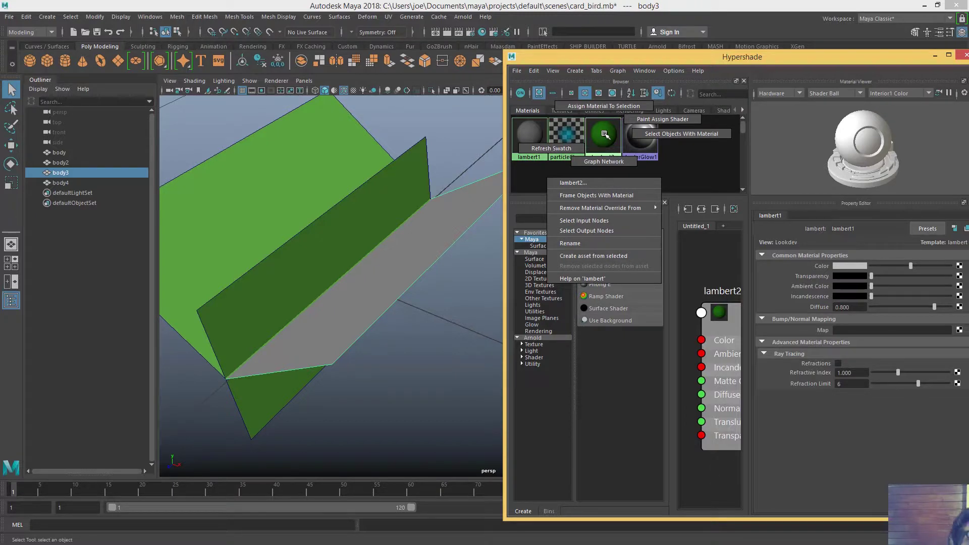
pyautogui.click(604, 107)
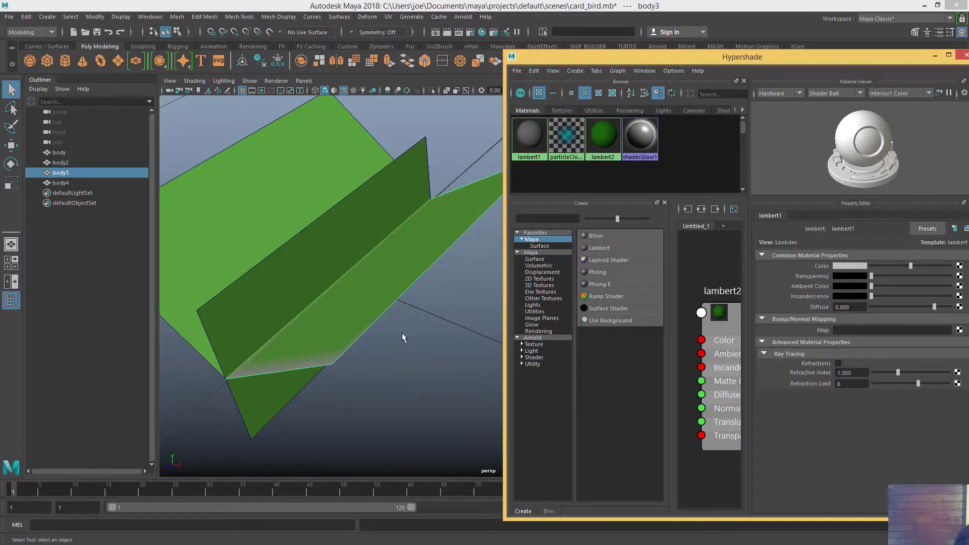
# Delete the gray duplicate card body2 that overlaps the green body3 card.
pyautogui.keyDown('alt'); pyautogui.moveTo(392, 366); pyautogui.dragTo(348, 369); pyautogui.keyUp('alt')
pyautogui.click(345, 368)
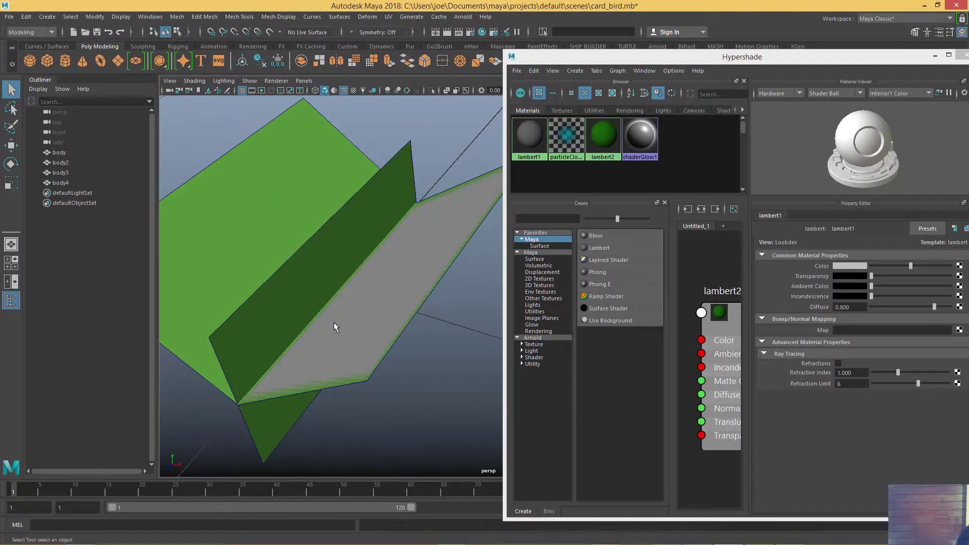
pyautogui.press('Delete')
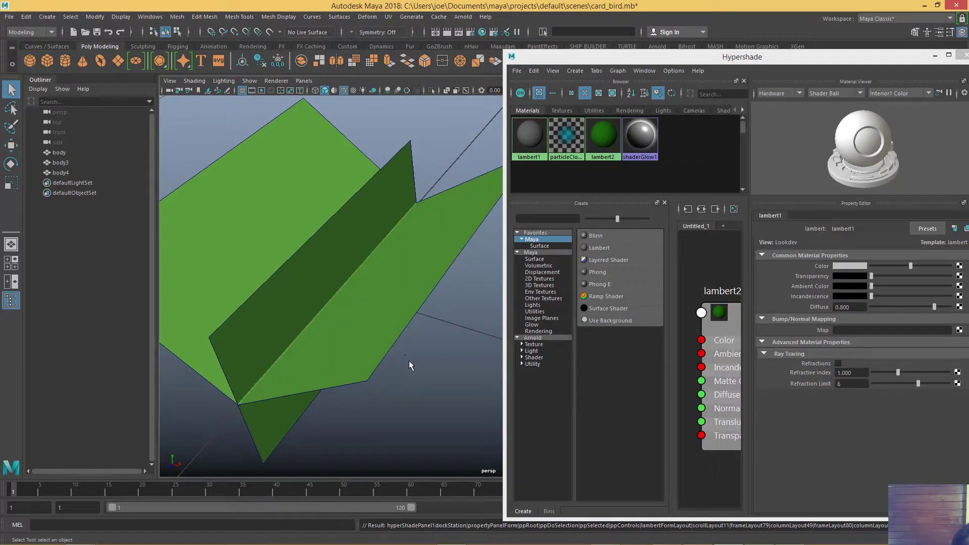
pyautogui.keyDown('alt'); pyautogui.moveTo(409, 360); pyautogui.dragTo(354, 318); pyautogui.keyUp('alt')
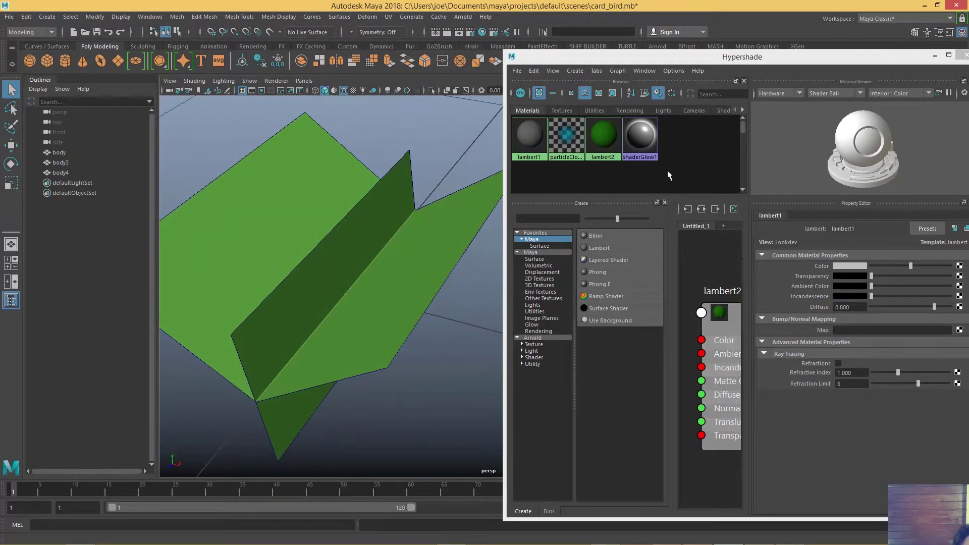
# Change the lambert2 material's color to a bright pink and check it on the card model.
pyautogui.click(604, 140)
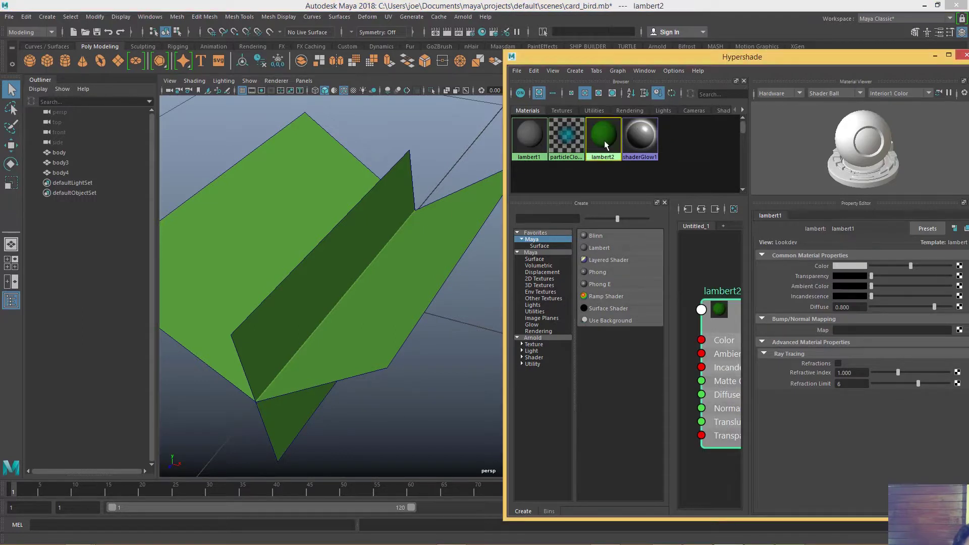
pyautogui.click(853, 265)
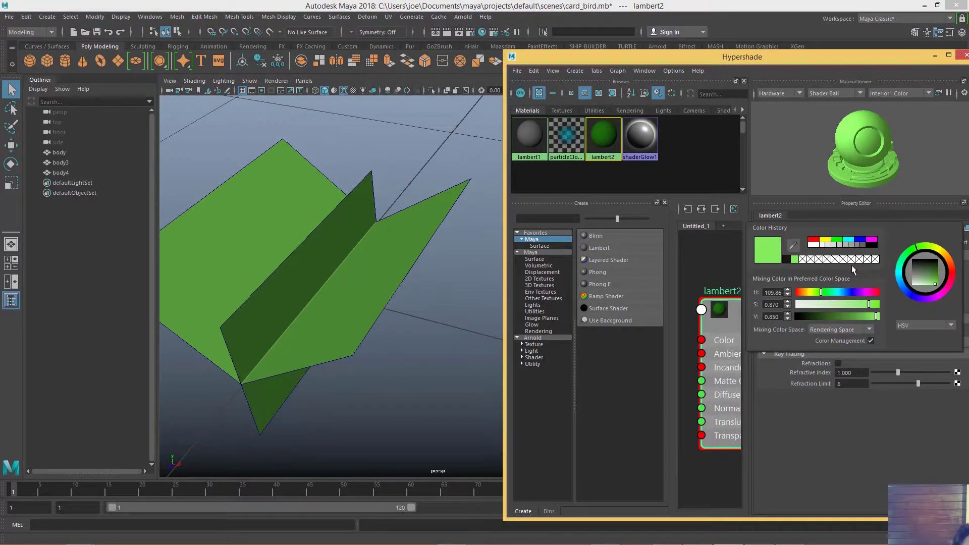
pyautogui.moveTo(814, 291); pyautogui.dragTo(869, 292)
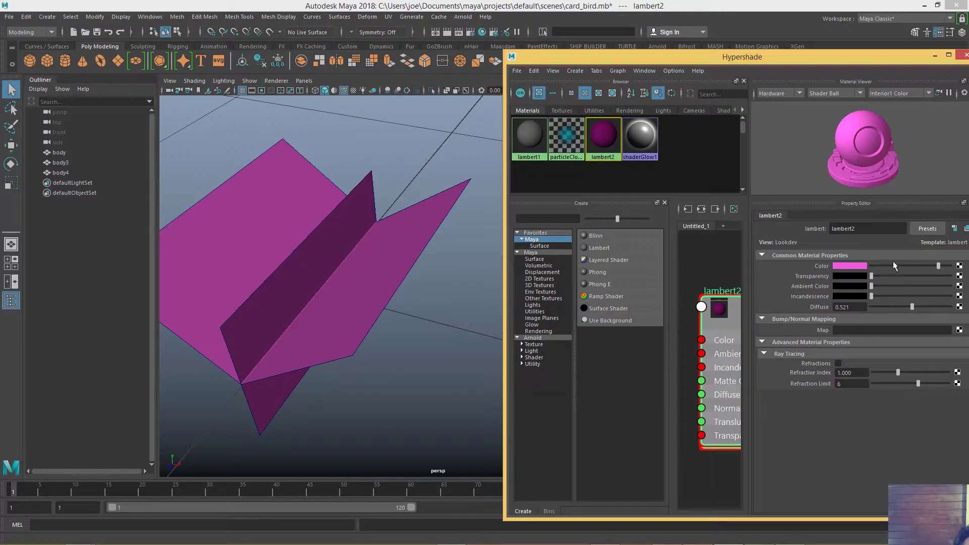
pyautogui.keyDown('alt'); pyautogui.moveTo(383, 359); pyautogui.dragTo(353, 300); pyautogui.keyUp('alt')
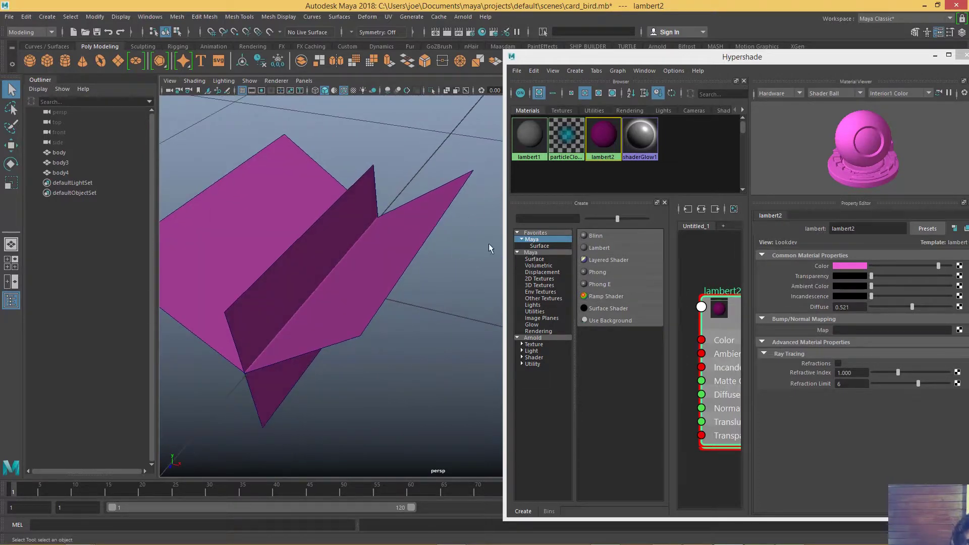
# Widen the Hypershade window and examine Maya's Surface, Volumetric, Displacement, 2D Textures and Lights node categories.
pyautogui.moveTo(504, 248); pyautogui.dragTo(159, 266)
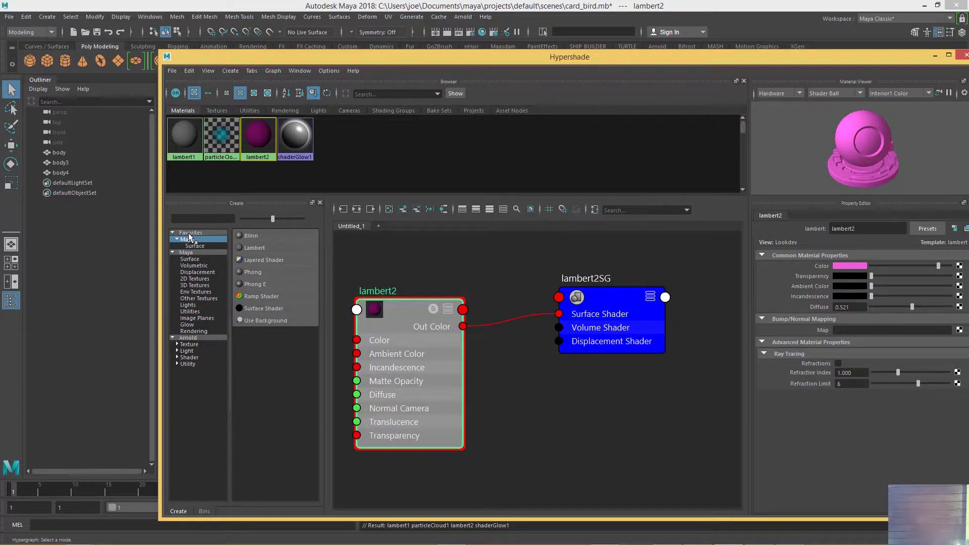
pyautogui.click(173, 251)
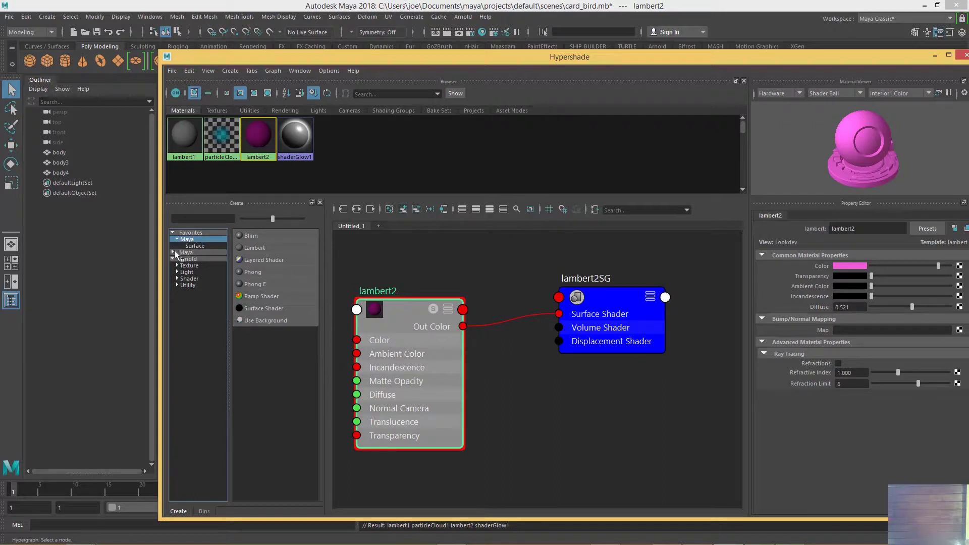
pyautogui.click(173, 253)
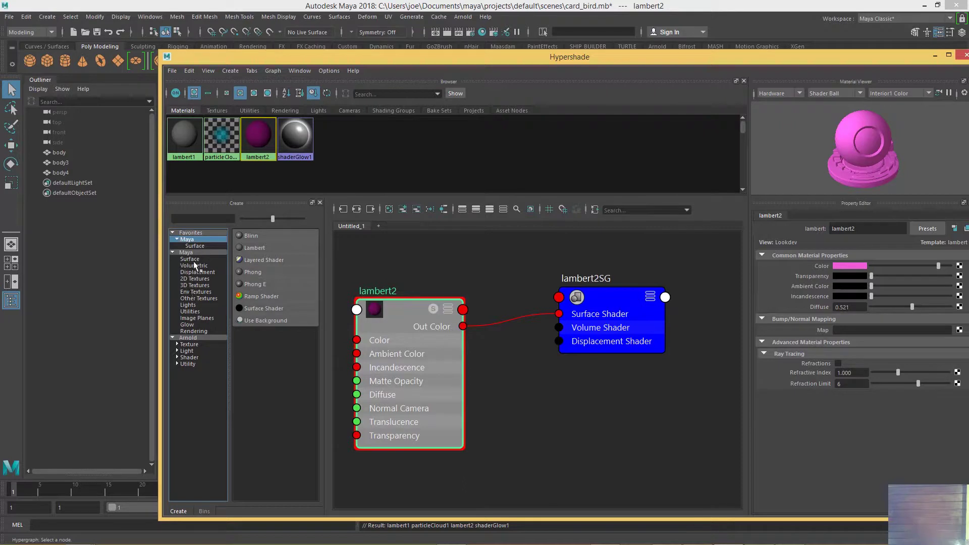
pyautogui.click(190, 259)
pyautogui.click(194, 265)
pyautogui.click(193, 272)
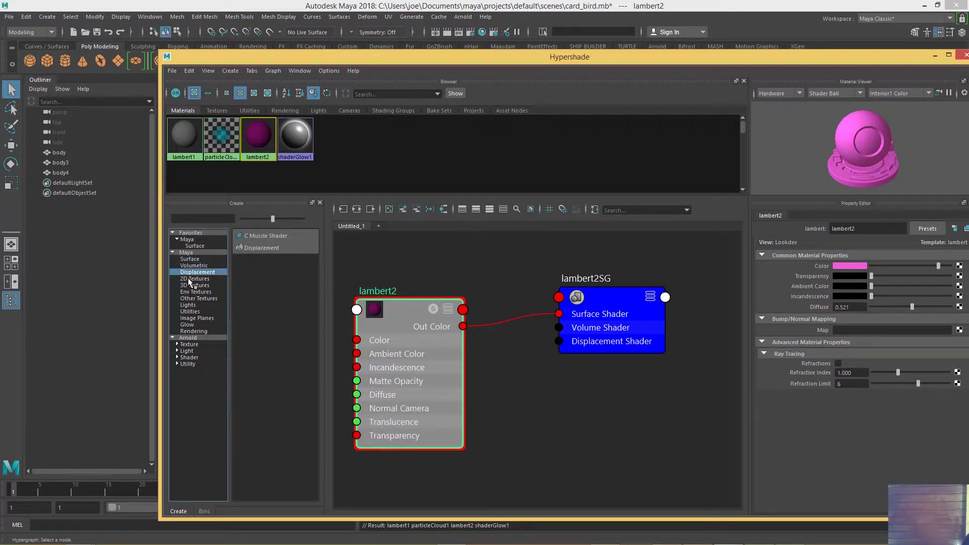
pyautogui.click(197, 261)
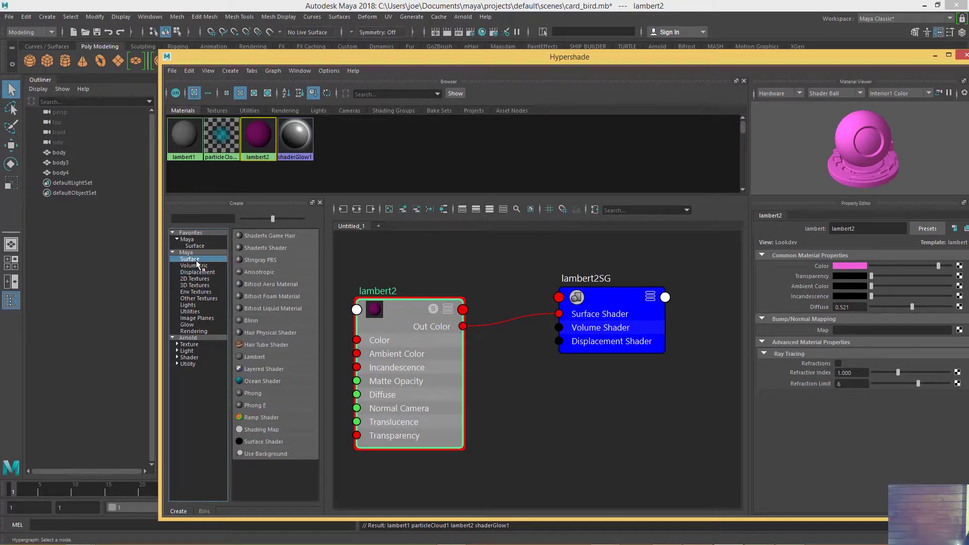
pyautogui.click(197, 267)
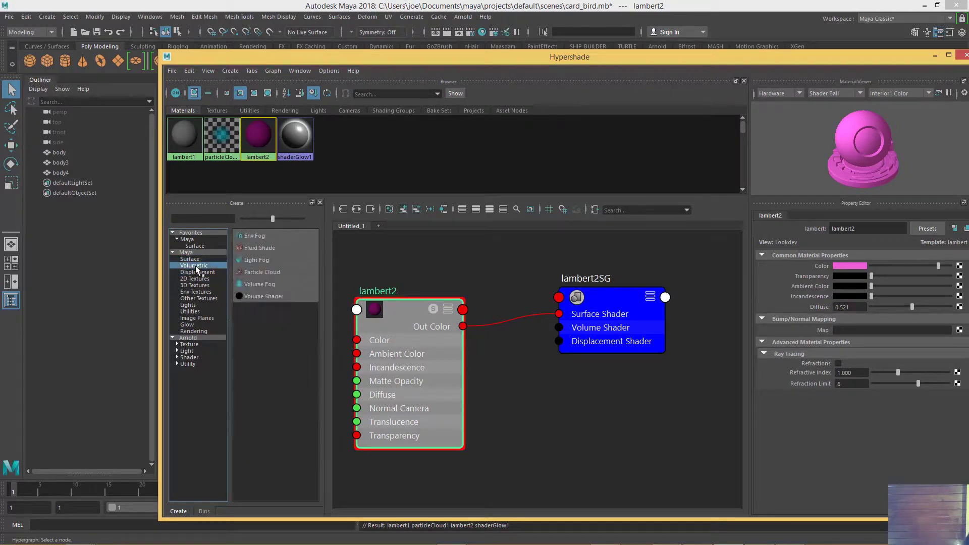
pyautogui.click(193, 279)
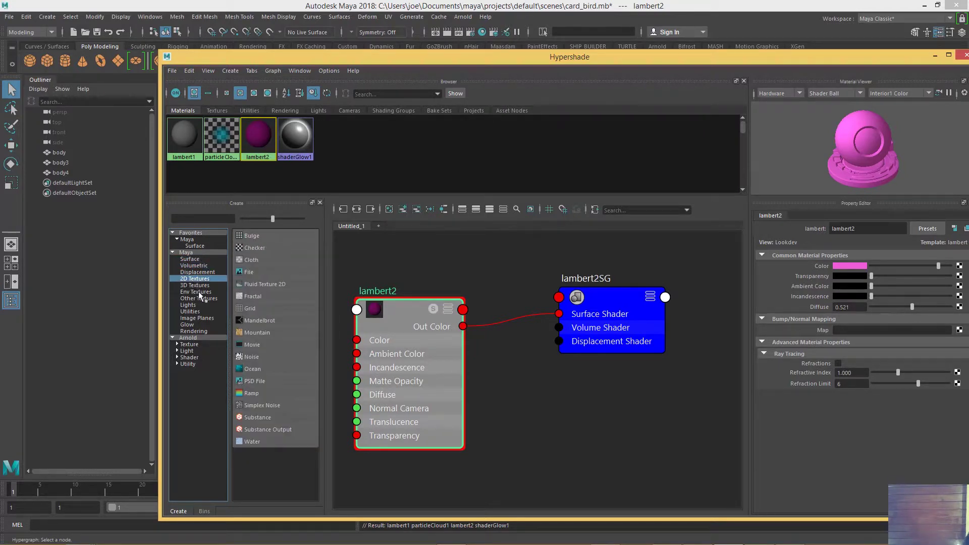
pyautogui.click(187, 305)
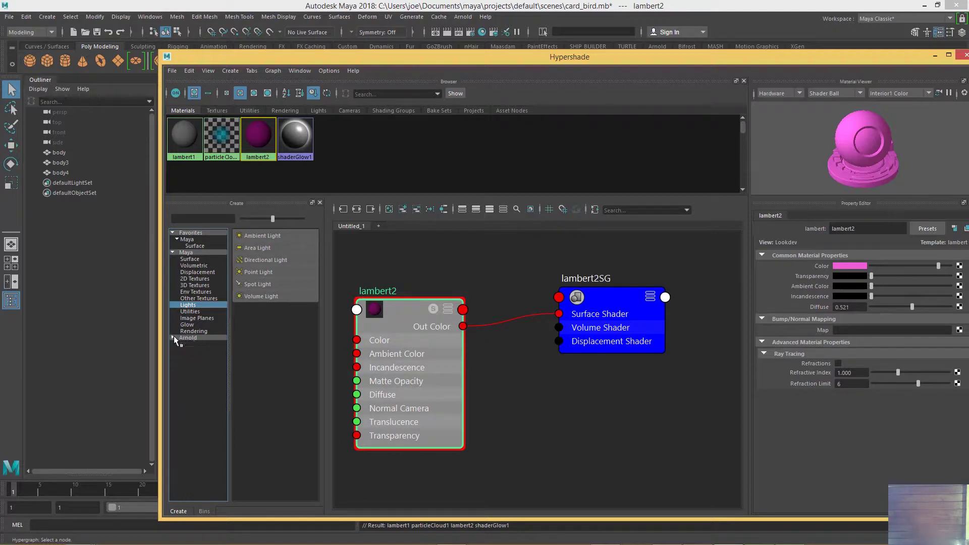
# Expand the Arnold node categories to examine their Texture, Light, Shader and Utility subgroups.
pyautogui.click(173, 337)
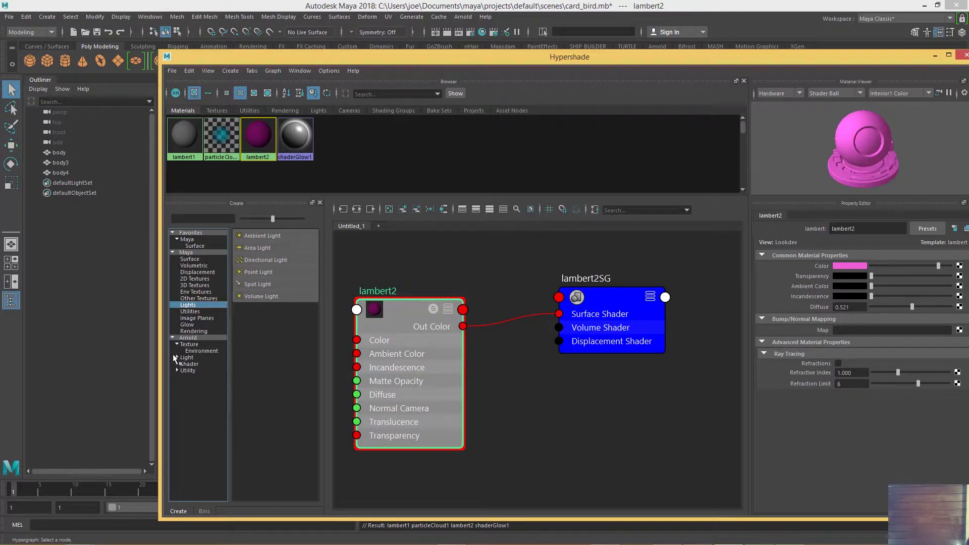
pyautogui.click(177, 382)
pyautogui.click(176, 376)
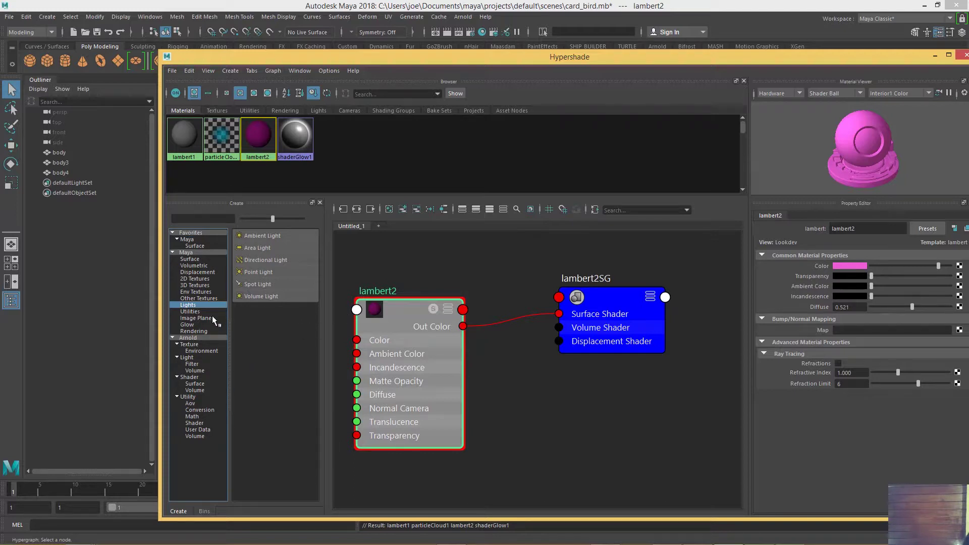
# Create a Checker 2D texture and separate its nodes from the overlapping lambert2 nodes in the graph.
pyautogui.click(192, 280)
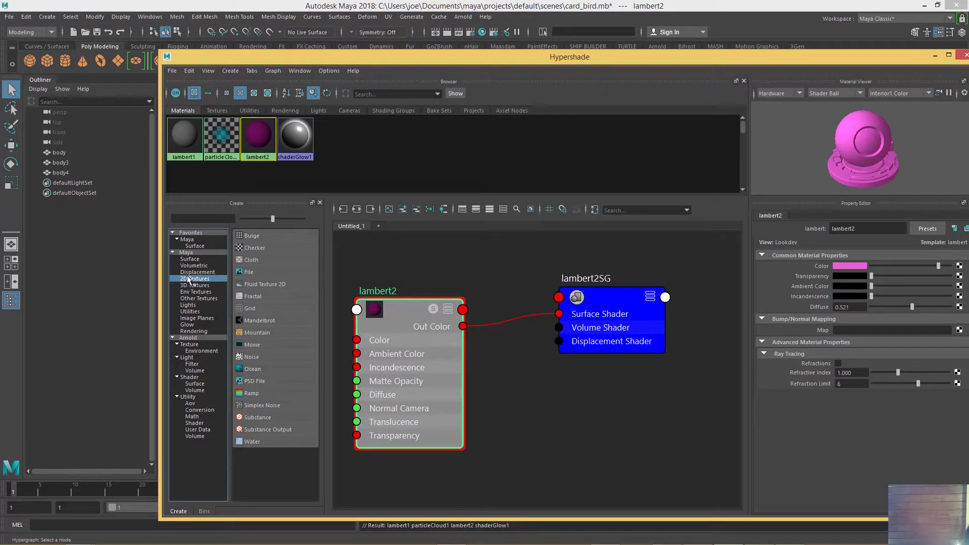
pyautogui.click(240, 248)
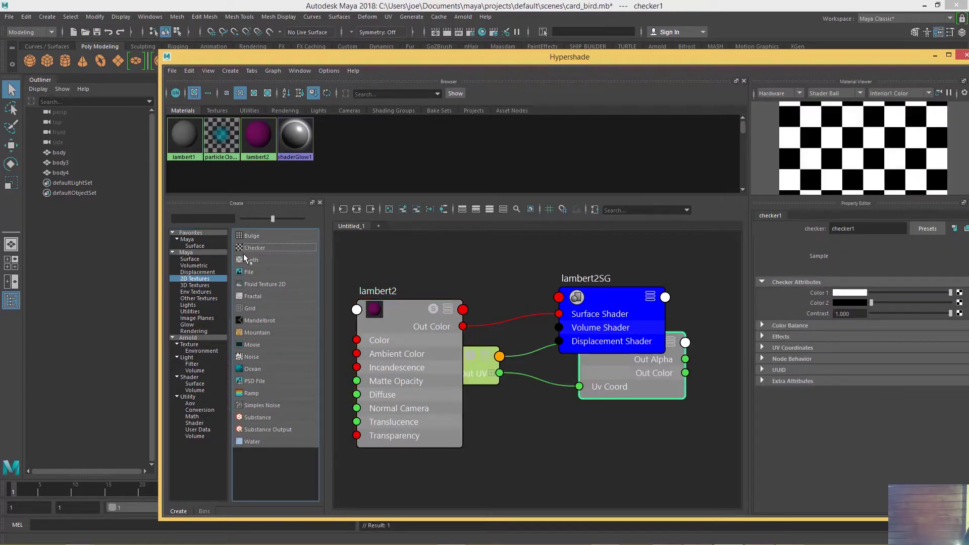
pyautogui.moveTo(409, 332); pyautogui.dragTo(378, 271)
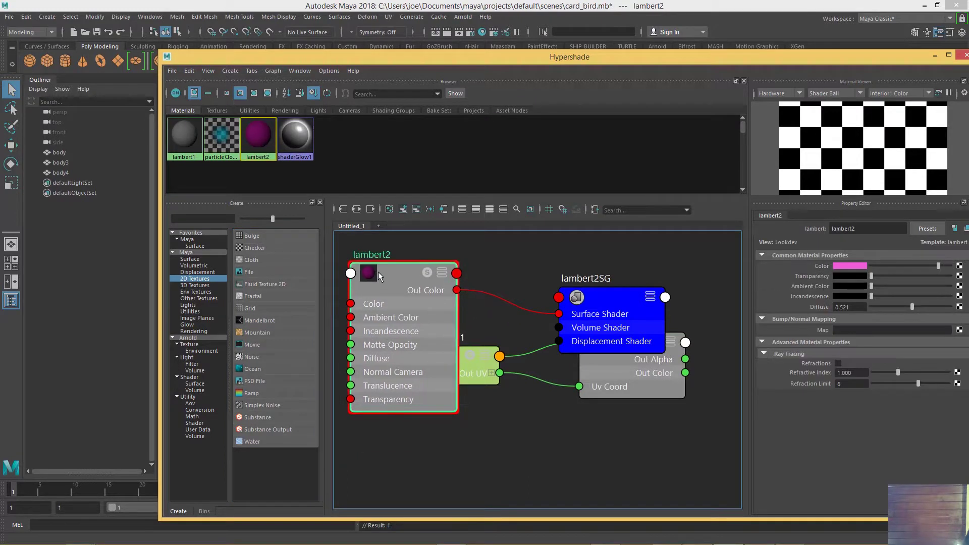
pyautogui.moveTo(465, 367); pyautogui.dragTo(443, 454)
pyautogui.click(619, 374)
pyautogui.moveTo(635, 426); pyautogui.dragTo(619, 437)
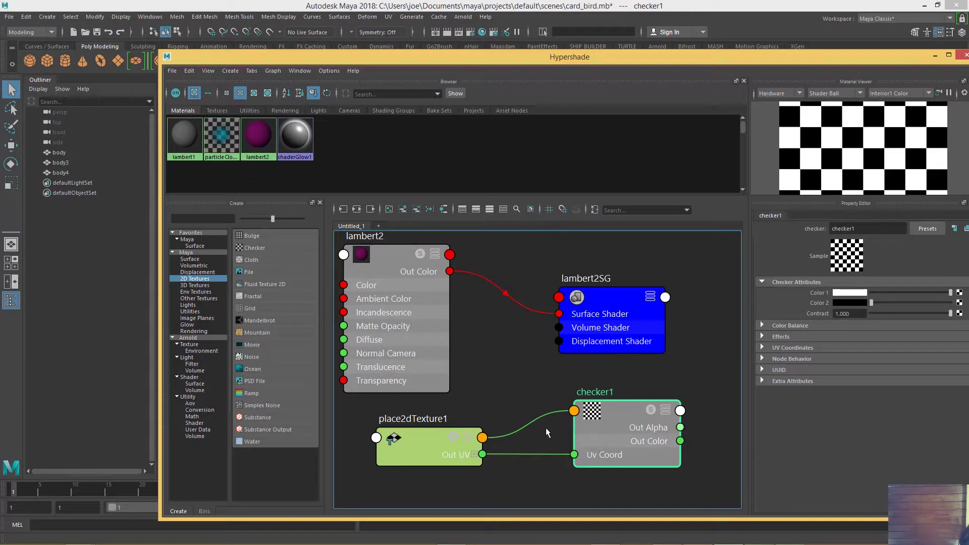
# Rearrange the graph into a row with the checker nodes before lambert2 and the lambert2SG node after it.
pyautogui.scroll(-3, 558, 392)
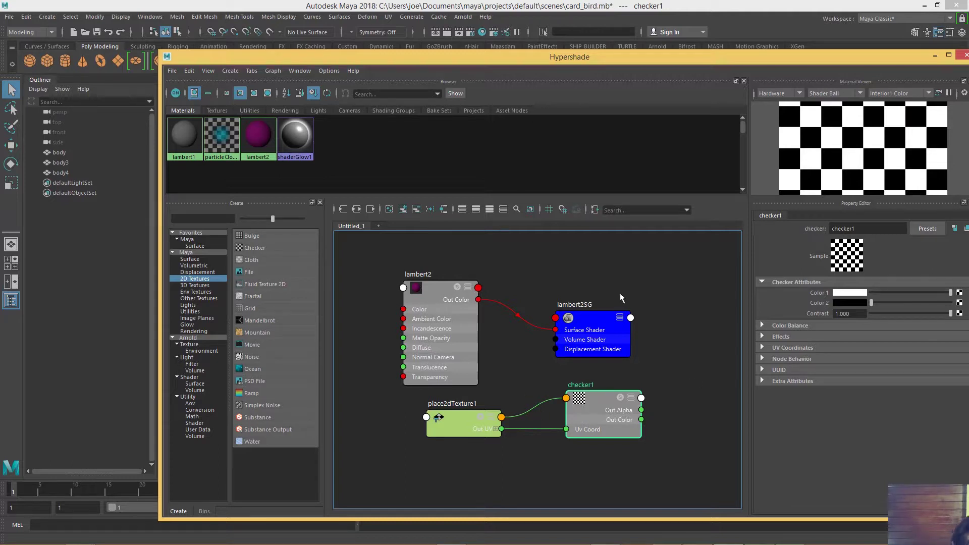
pyautogui.scroll(2, 649, 354)
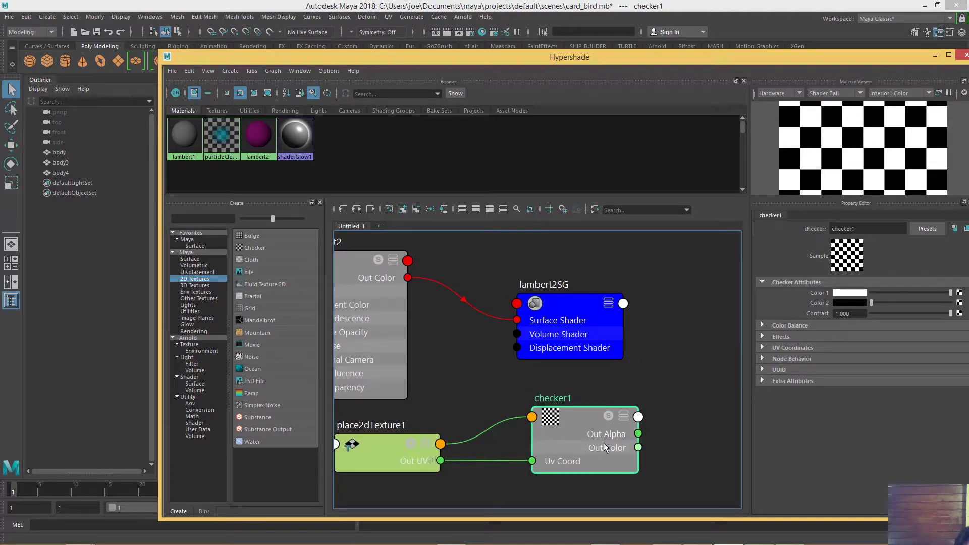
pyautogui.moveTo(572, 432); pyautogui.dragTo(524, 427)
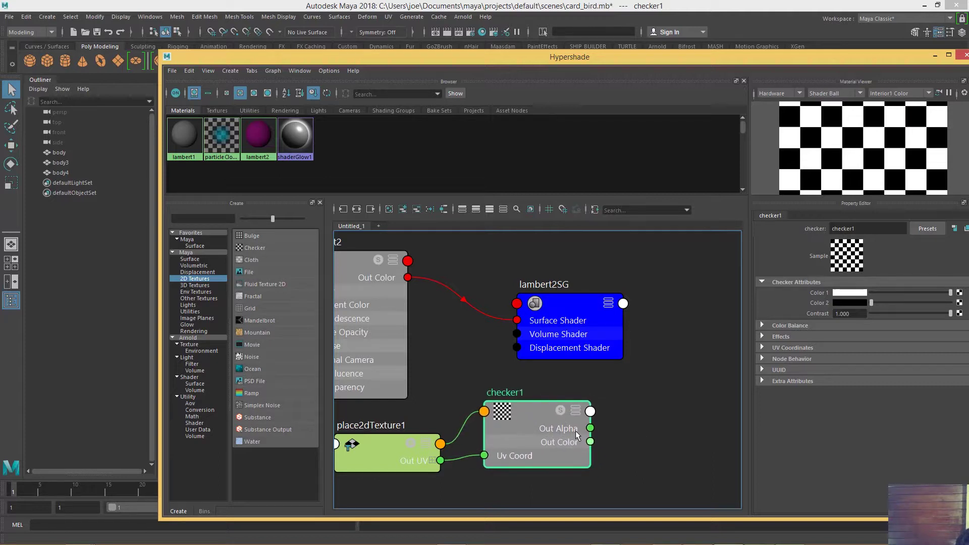
pyautogui.scroll(-2, 476, 348)
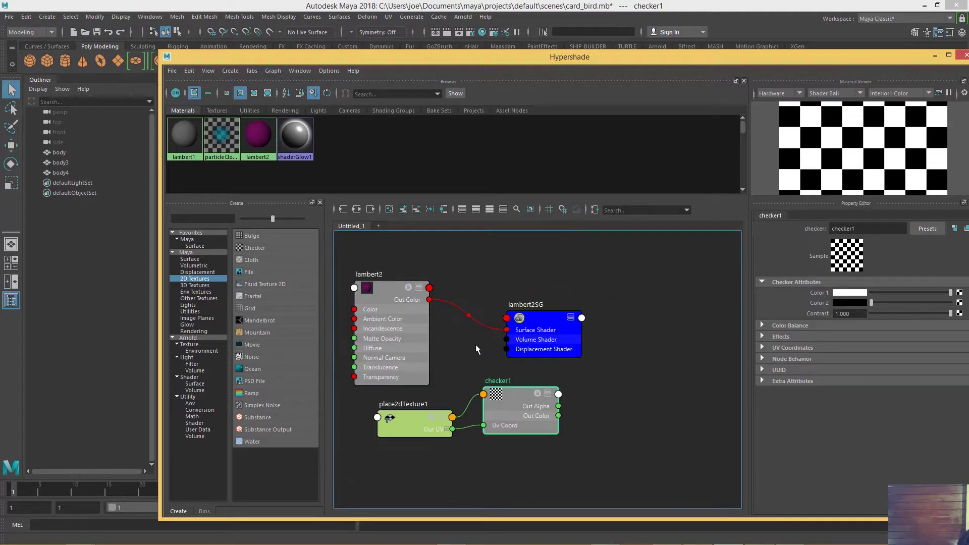
pyautogui.moveTo(558, 333); pyautogui.dragTo(623, 313)
pyautogui.moveTo(390, 317); pyautogui.dragTo(482, 292)
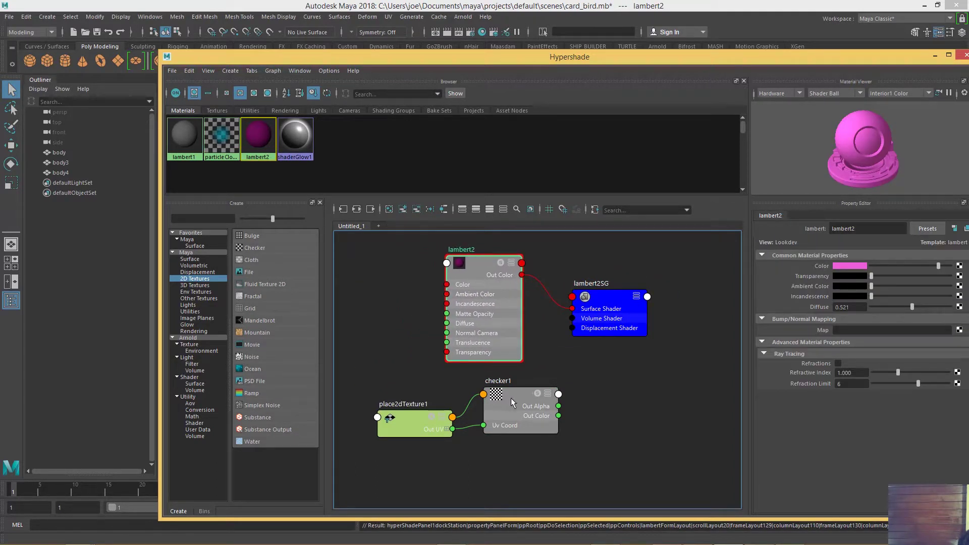
pyautogui.moveTo(402, 433); pyautogui.dragTo(357, 436)
pyautogui.moveTo(494, 412); pyautogui.dragTo(422, 402)
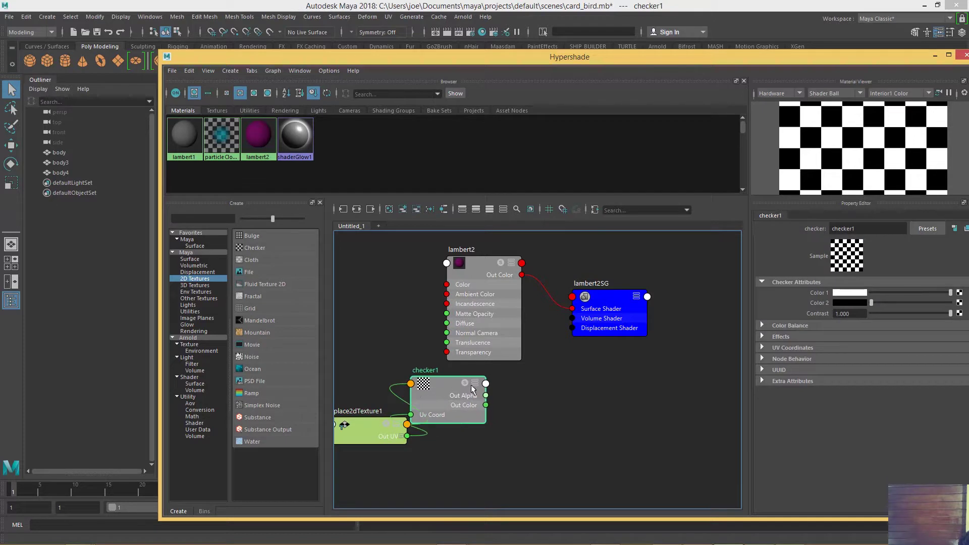
pyautogui.moveTo(510, 296); pyautogui.dragTo(575, 392)
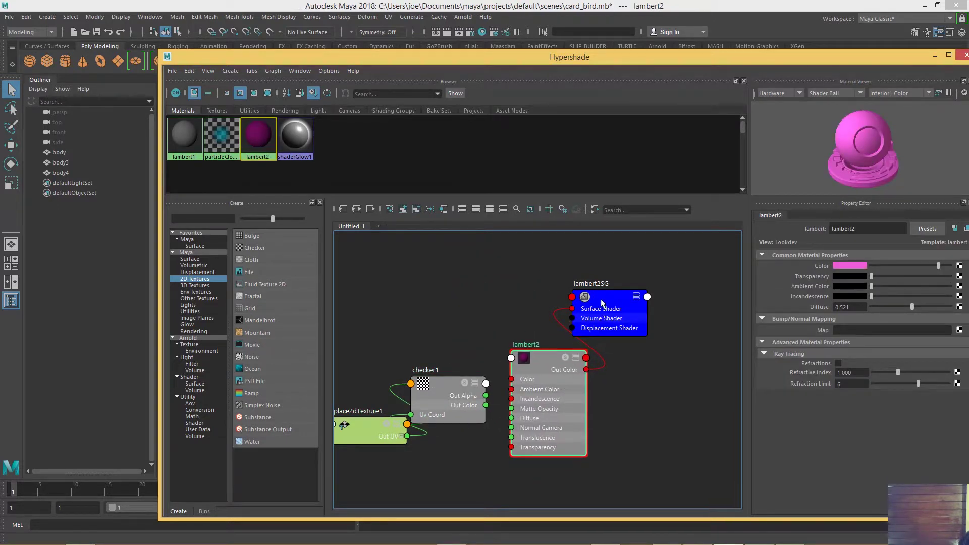
pyautogui.moveTo(608, 310); pyautogui.dragTo(672, 356)
pyautogui.moveTo(377, 436); pyautogui.dragTo(375, 432)
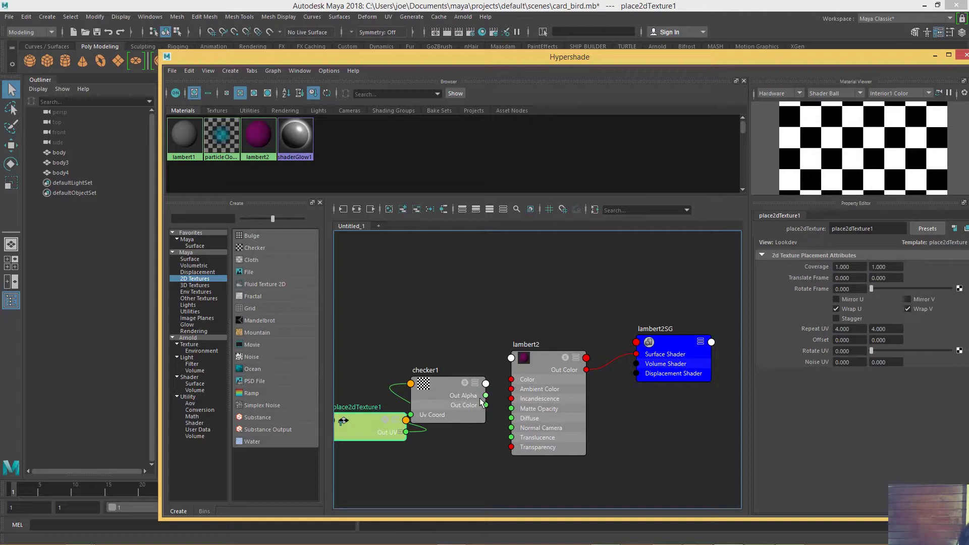
# Connect the checker1 node's Out Color output to the Color input of lambert2.
pyautogui.moveTo(485, 406); pyautogui.dragTo(512, 379)
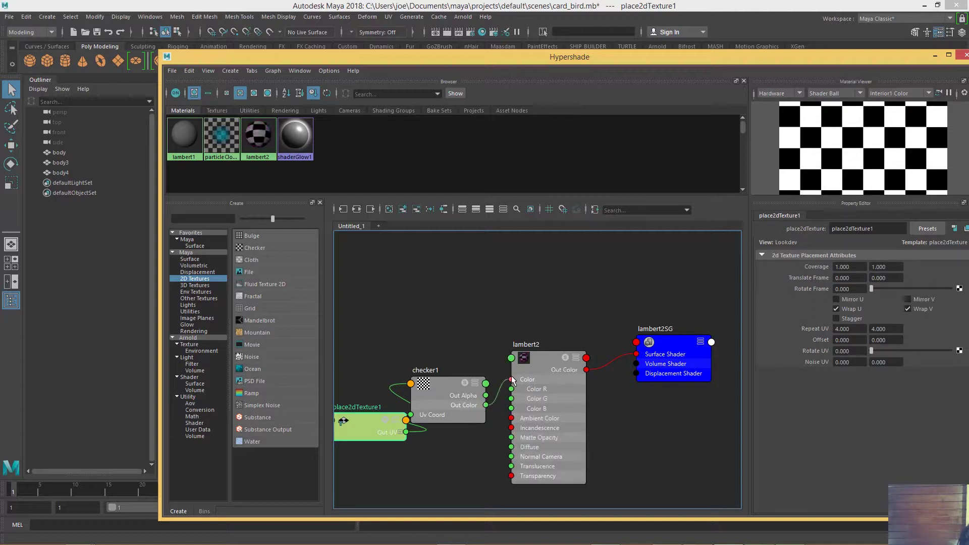
pyautogui.click(523, 365)
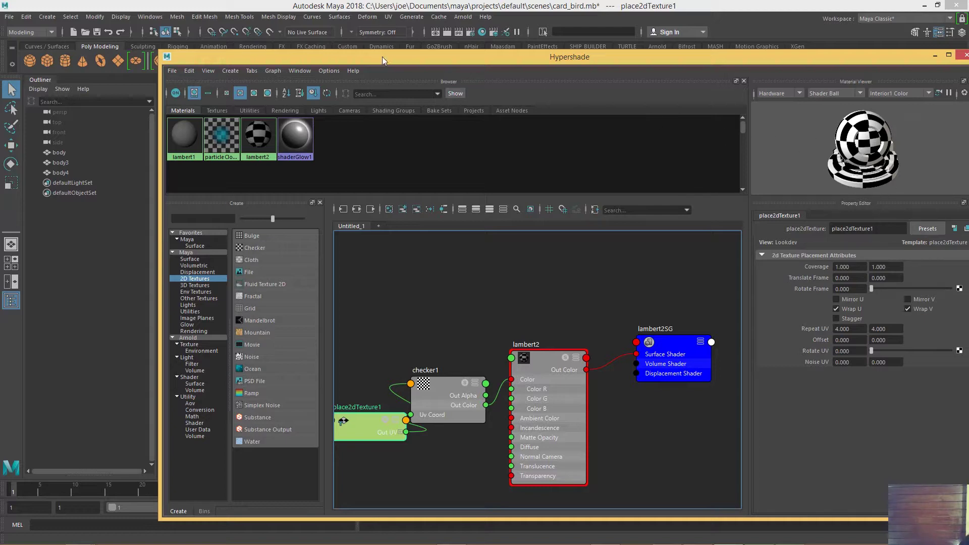
# Move Hypershade off the model and turn on textured display in the viewport to show the checker pattern on the cards.
pyautogui.moveTo(229, 53); pyautogui.dragTo(645, 113)
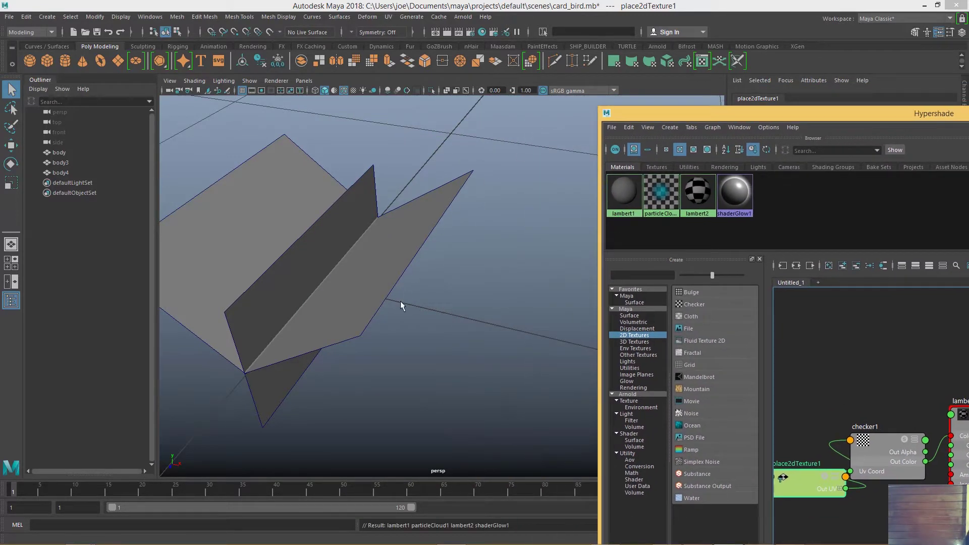
pyautogui.keyDown('alt'); pyautogui.moveTo(403, 307); pyautogui.dragTo(384, 272); pyautogui.keyUp('alt')
pyautogui.keyDown('alt'); pyautogui.moveTo(313, 196); pyautogui.dragTo(361, 204); pyautogui.keyUp('alt')
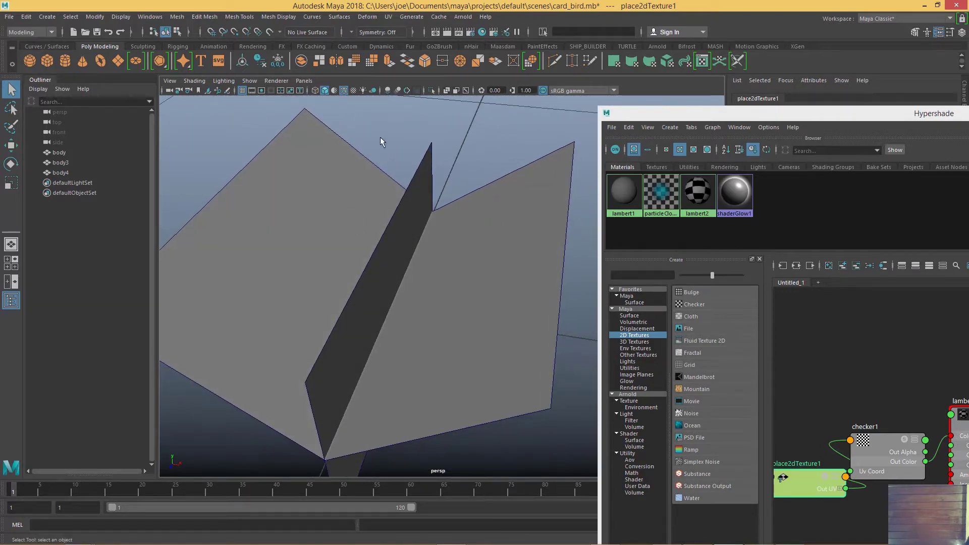
pyautogui.click(353, 91)
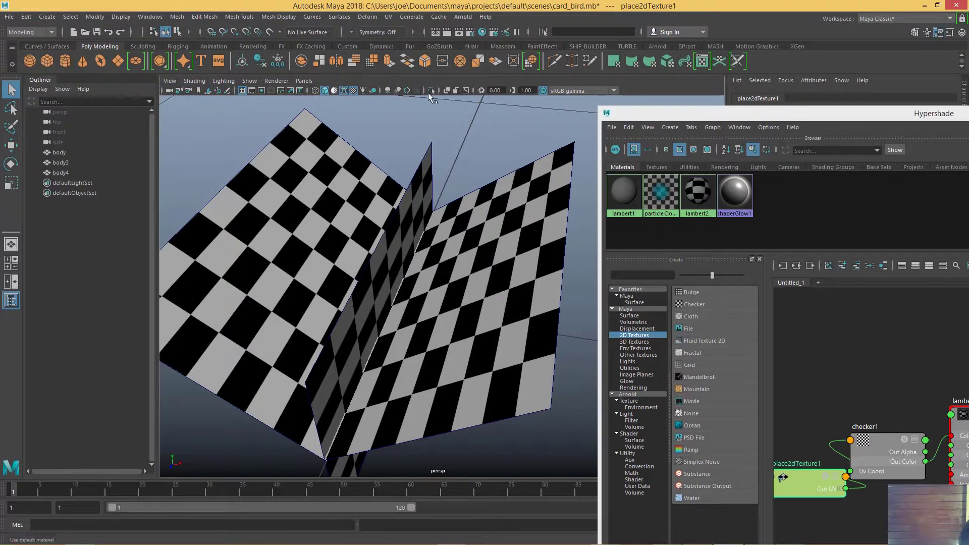
pyautogui.moveTo(487, 152)
pyautogui.keyDown('alt'); pyautogui.mouseDown()
pyautogui.moveTo(467, 155)
pyautogui.moveTo(495, 155)
pyautogui.mouseUp(); pyautogui.keyUp('alt')
pyautogui.press('f')
# Move Hypershade back over the viewport and narrow its node creation area to give the graph more room.
pyautogui.moveTo(701, 118); pyautogui.dragTo(676, 121)
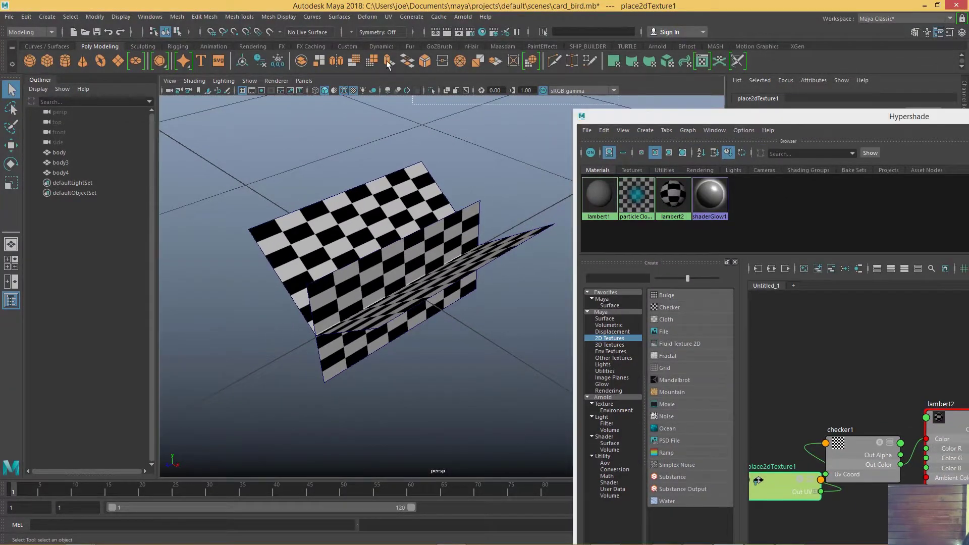
pyautogui.click(555, 103)
pyautogui.moveTo(610, 114); pyautogui.dragTo(361, 50)
pyautogui.scroll(-3, 559, 240)
pyautogui.scroll(2, 559, 243)
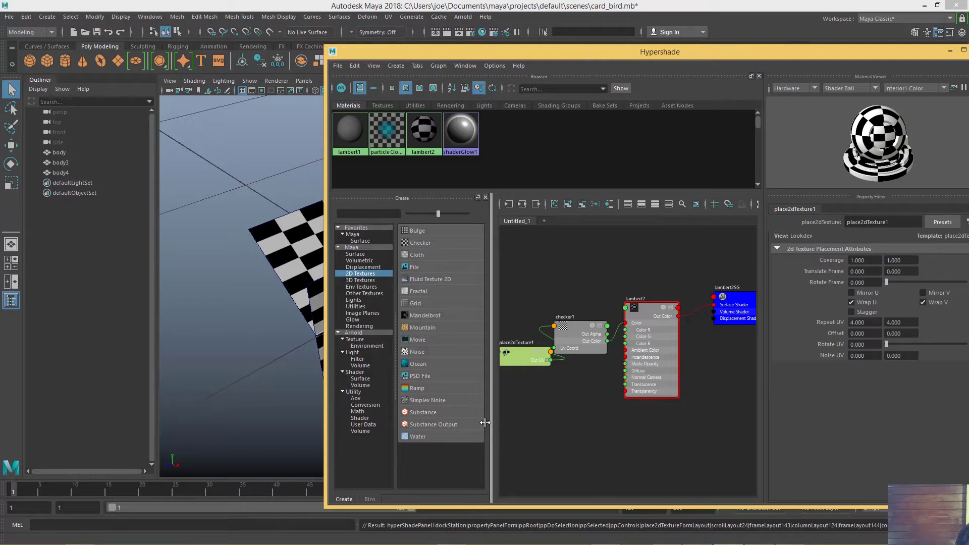
pyautogui.moveTo(494, 427); pyautogui.dragTo(424, 422)
pyautogui.scroll(2, 536, 376)
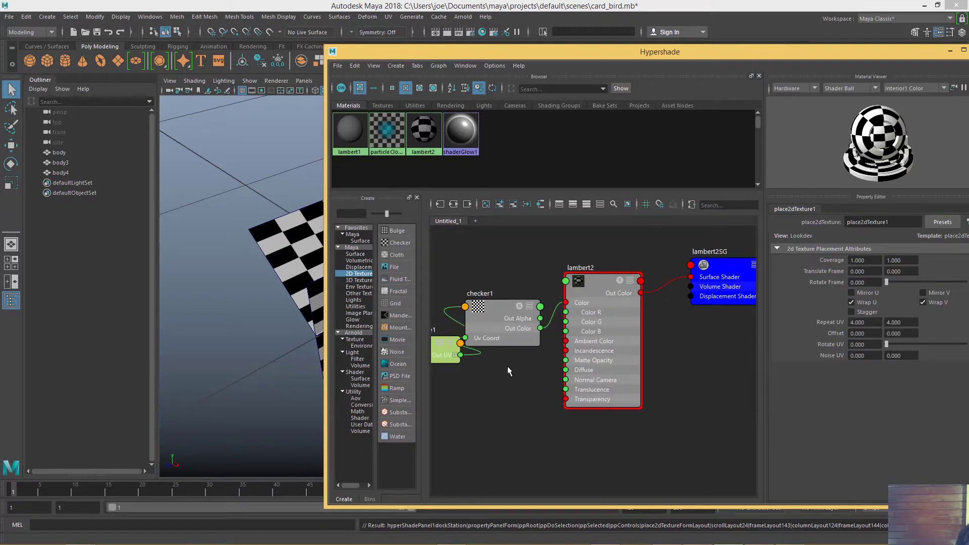
# Move the place2dTexture1 node to the left of checker1 so their connections run clearly.
pyautogui.keyDown('alt'); pyautogui.moveTo(509, 371); pyautogui.dragTo(575, 408, button='middle'); pyautogui.keyUp('alt')
pyautogui.click(494, 383)
pyautogui.moveTo(495, 383); pyautogui.dragTo(461, 348)
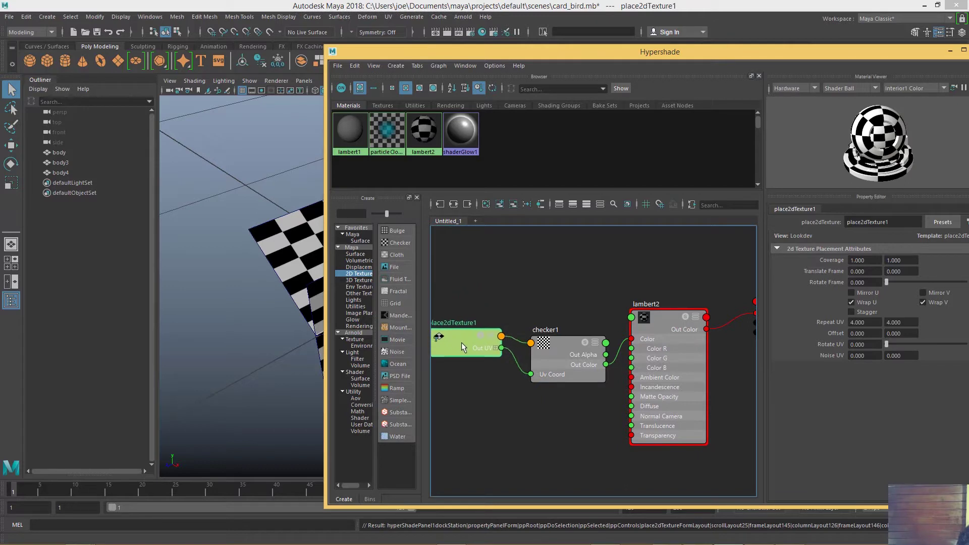
# Spread the graph by moving lambert2 closer to lambert2SG and place2dTexture1 farther from checker1.
pyautogui.scroll(-2, 518, 356)
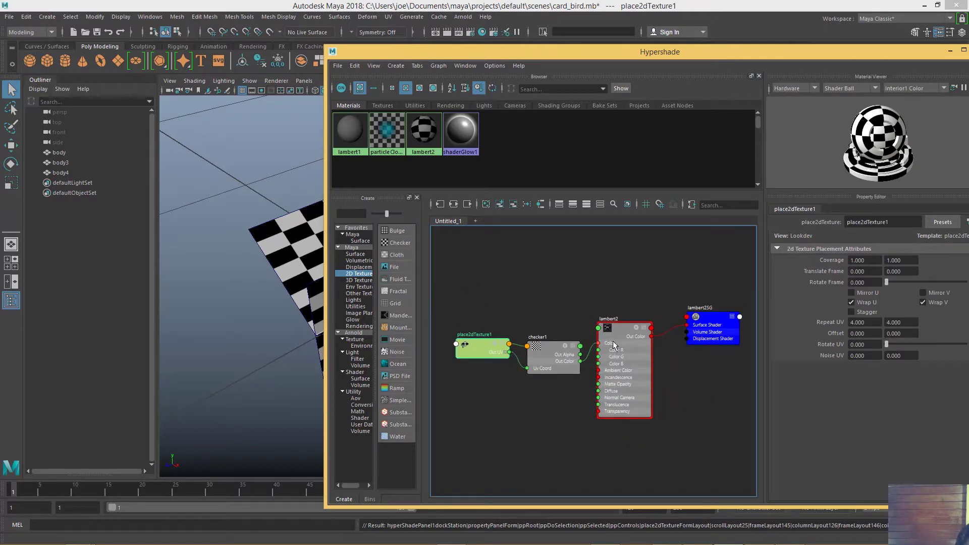
pyautogui.click(634, 352)
pyautogui.moveTo(620, 332); pyautogui.dragTo(641, 325)
pyautogui.moveTo(479, 348)
pyautogui.mouseDown()
pyautogui.moveTo(458, 326)
pyautogui.moveTo(471, 341)
pyautogui.mouseUp()
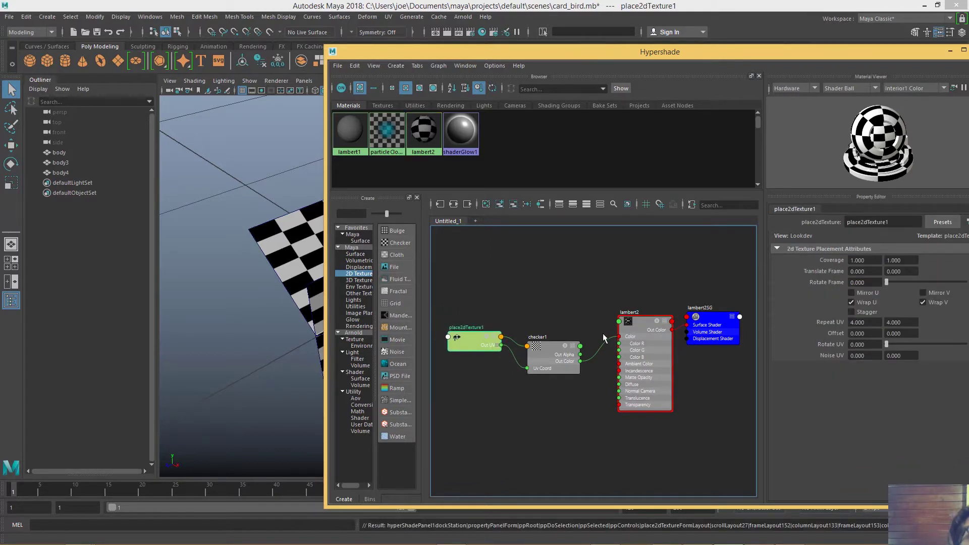
# Examine the connections running from place2dTexture1 through checker1 to lambert2 in the node graph.
pyautogui.scroll(2, 631, 352)
pyautogui.scroll(-2, 632, 352)
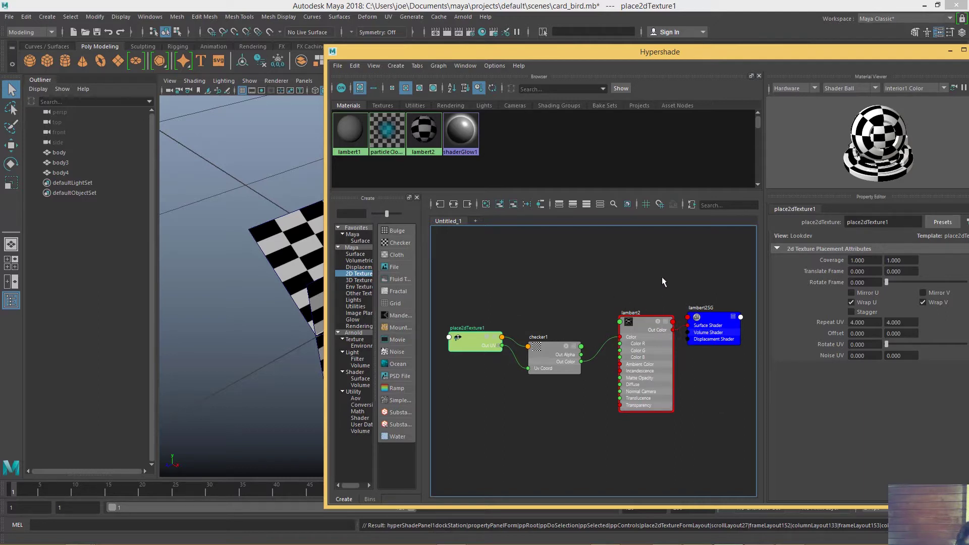
pyautogui.keyDown('alt'); pyautogui.moveTo(664, 281); pyautogui.dragTo(662, 241, button='middle'); pyautogui.keyUp('alt')
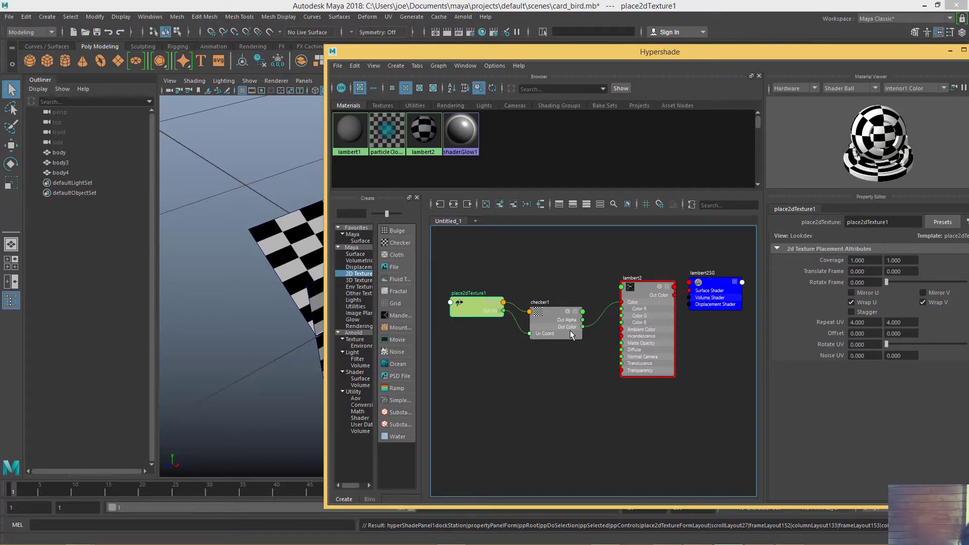
pyautogui.scroll(2, 570, 331)
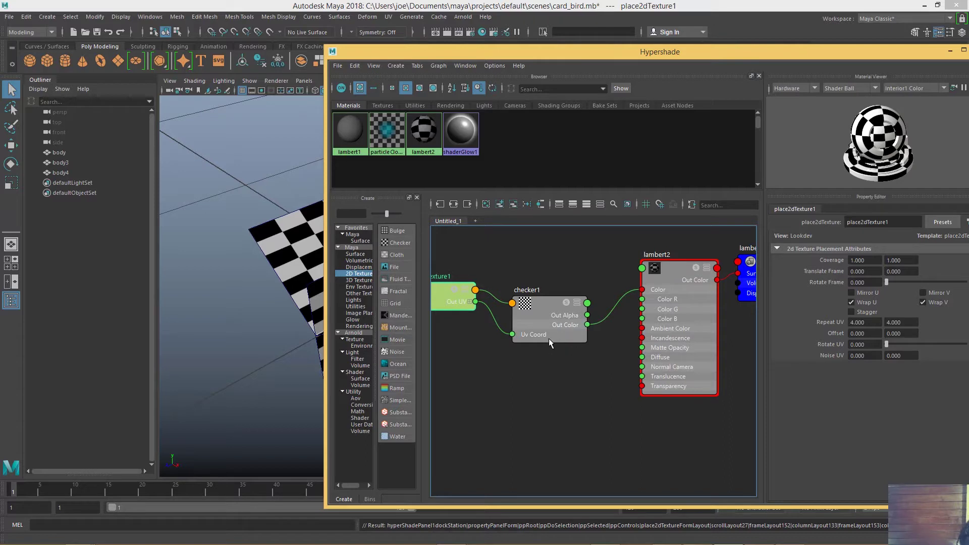
pyautogui.keyDown('alt'); pyautogui.moveTo(507, 357); pyautogui.dragTo(553, 377, button='middle'); pyautogui.keyUp('alt')
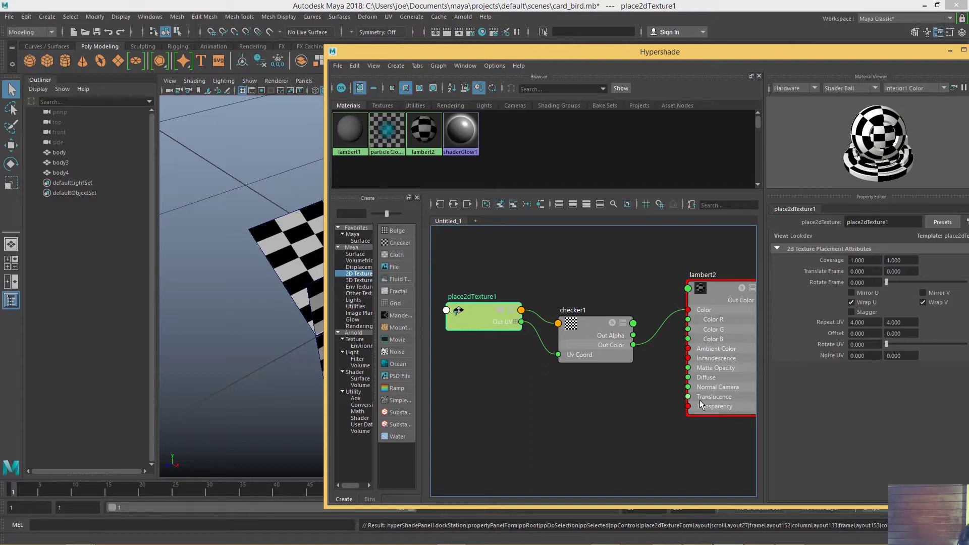
pyautogui.keyDown('alt'); pyautogui.moveTo(648, 395); pyautogui.dragTo(627, 399, button='middle'); pyautogui.keyUp('alt')
pyautogui.scroll(1, 554, 411)
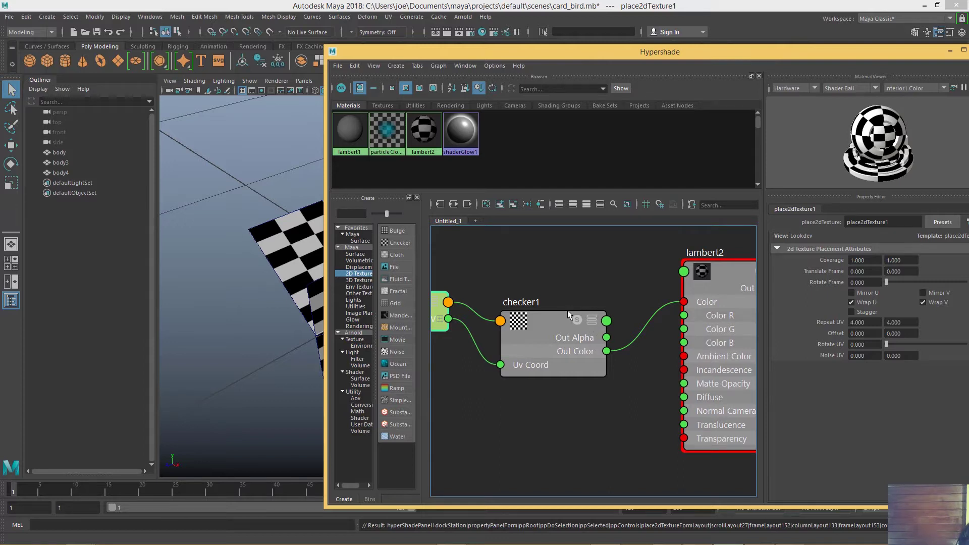
pyautogui.scroll(2, 570, 316)
pyautogui.keyDown('alt'); pyautogui.moveTo(650, 274); pyautogui.dragTo(687, 253, button='middle'); pyautogui.keyUp('alt')
pyautogui.scroll(-3, 638, 299)
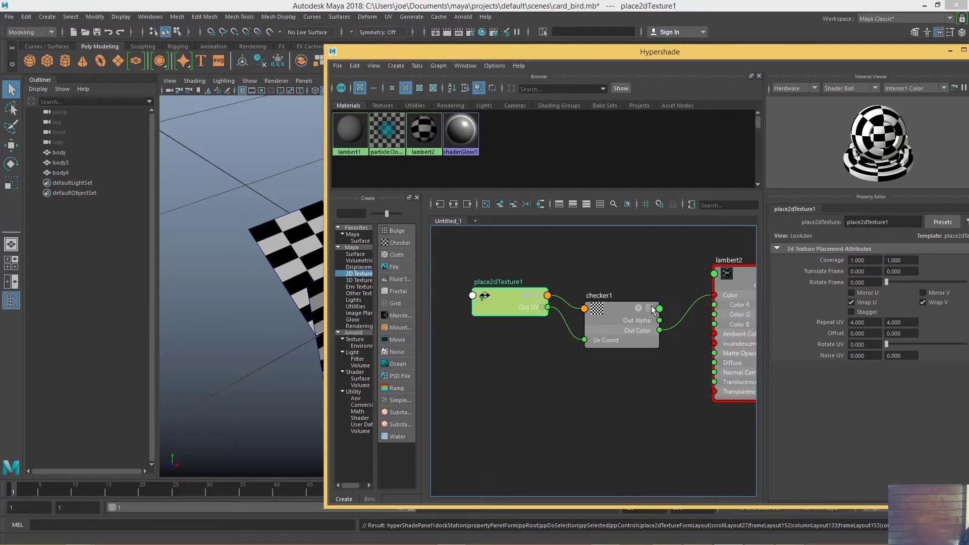
# Expand the checker1 node to its full attribute list and move place2dTexture1 beside its Uv Coord and Uv Filter Size inputs.
pyautogui.scroll(1, 649, 313)
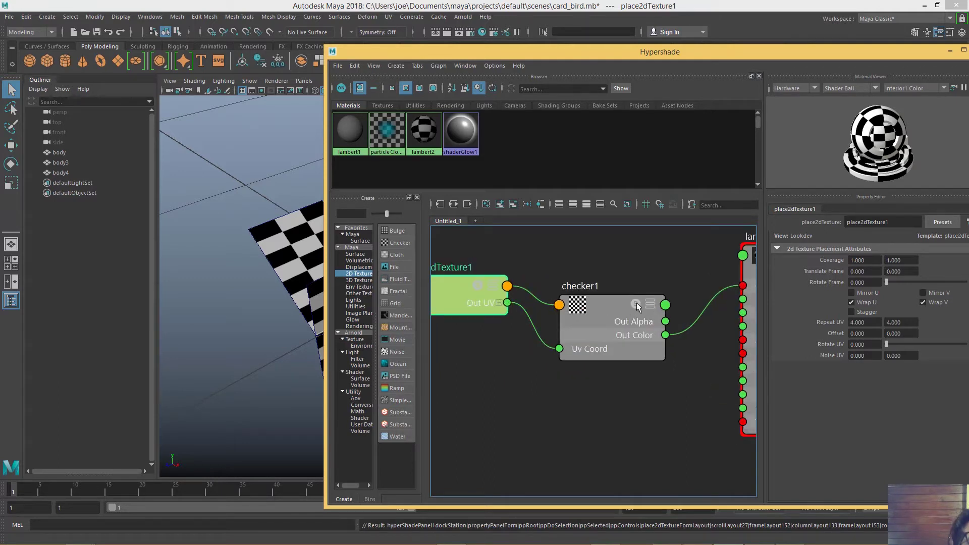
pyautogui.click(651, 304)
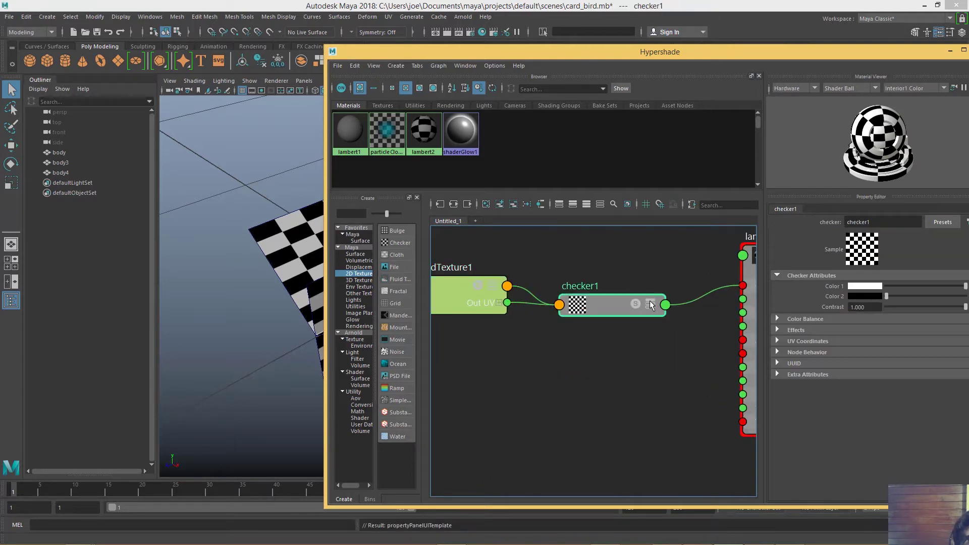
pyautogui.click(650, 304)
pyautogui.click(649, 308)
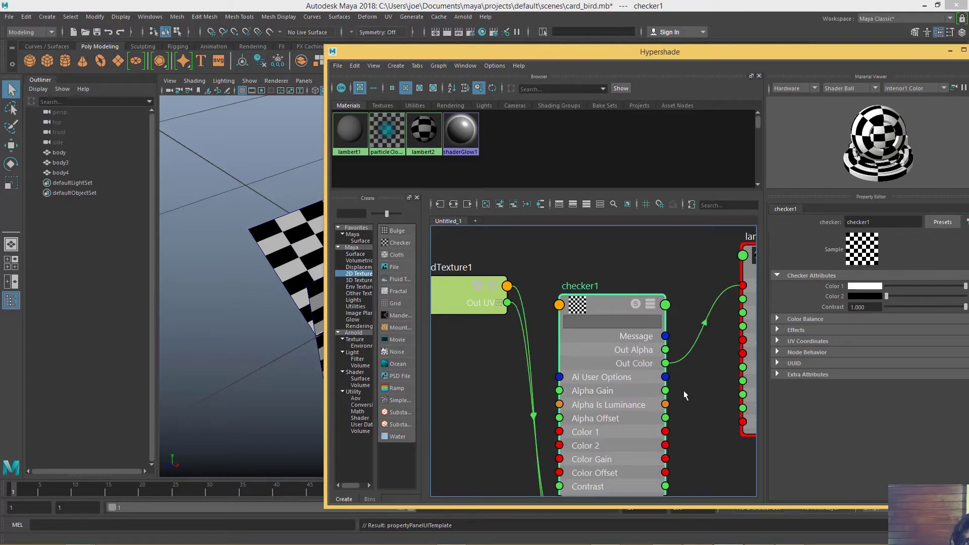
pyautogui.moveTo(713, 394); pyautogui.dragTo(687, 340, button='middle')
pyautogui.scroll(-1, 687, 340)
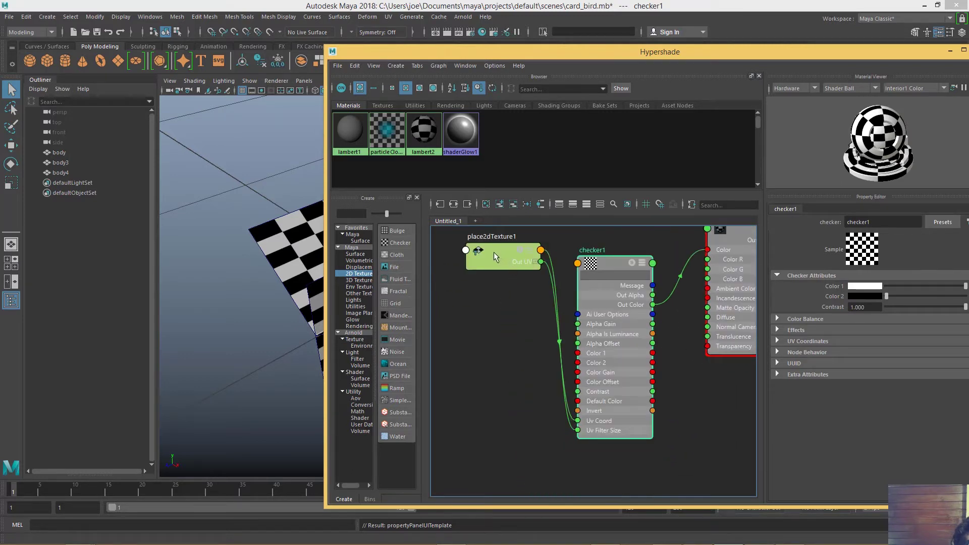
pyautogui.moveTo(494, 252); pyautogui.dragTo(461, 428)
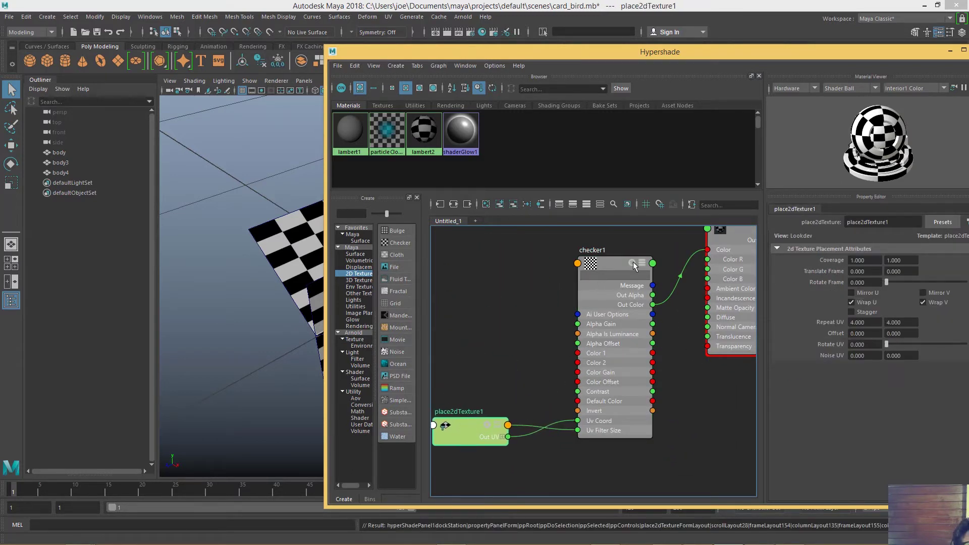
# Select checker1, shift Hypershade so its properties are fully accessible, and set Color 1 to a dusty pink.
pyautogui.click(602, 367)
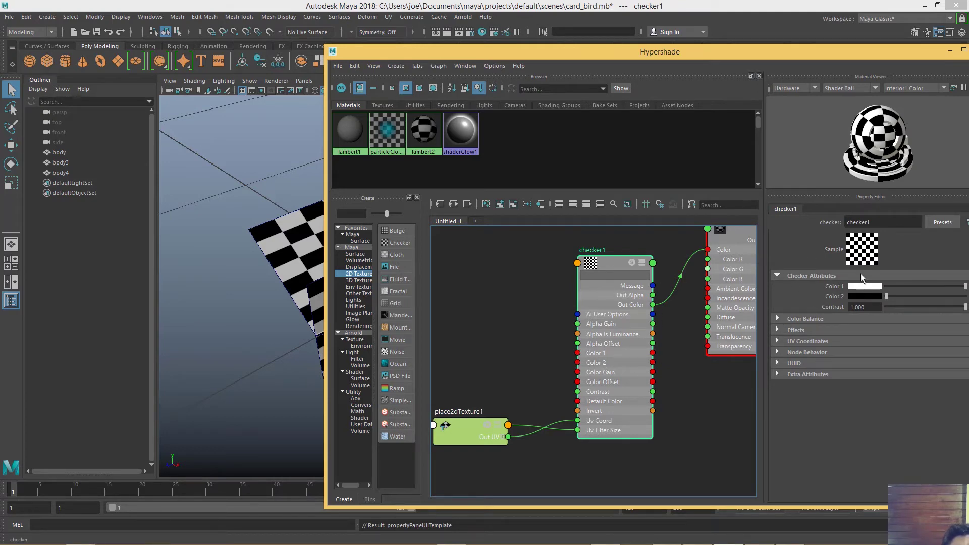
pyautogui.moveTo(812, 54); pyautogui.dragTo(734, 46)
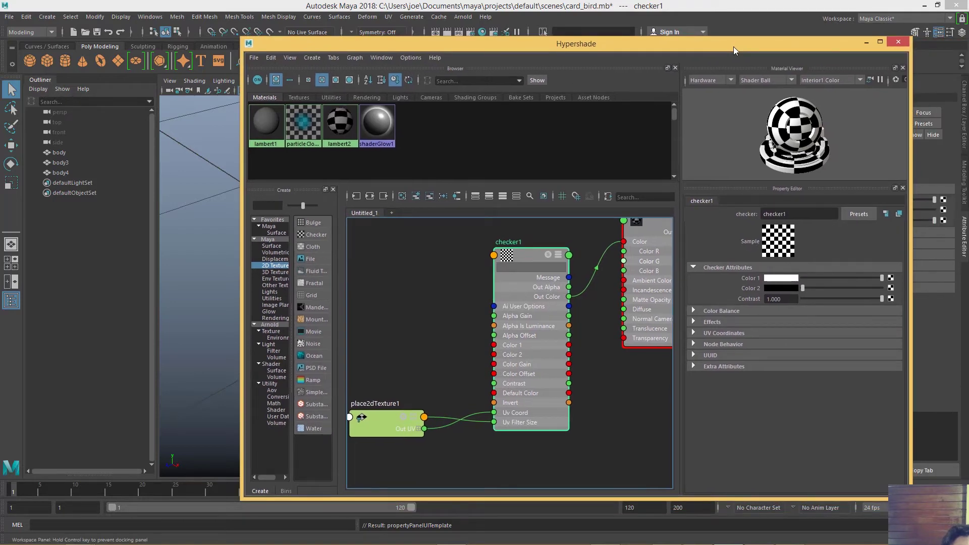
pyautogui.click(775, 279)
pyautogui.click(851, 259)
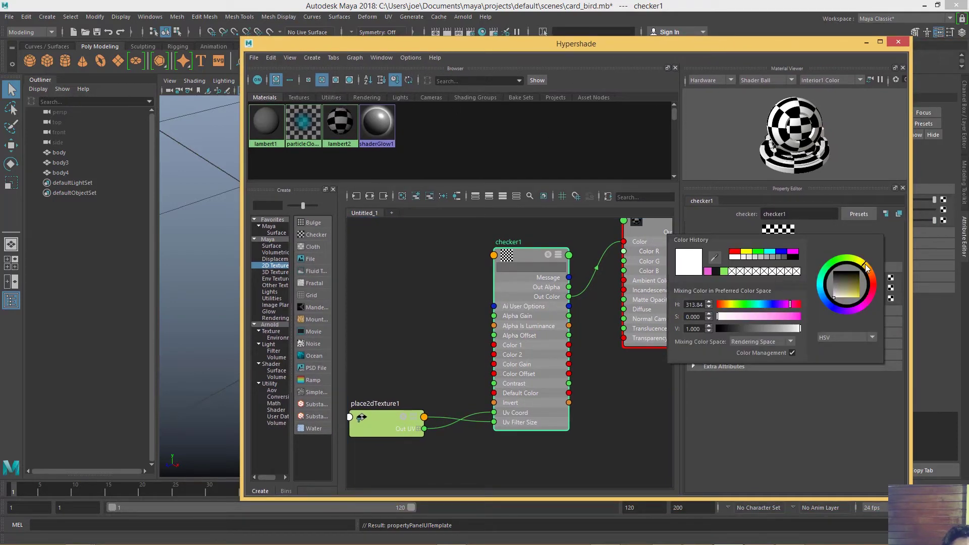
pyautogui.click(859, 285)
pyautogui.click(871, 295)
pyautogui.click(867, 297)
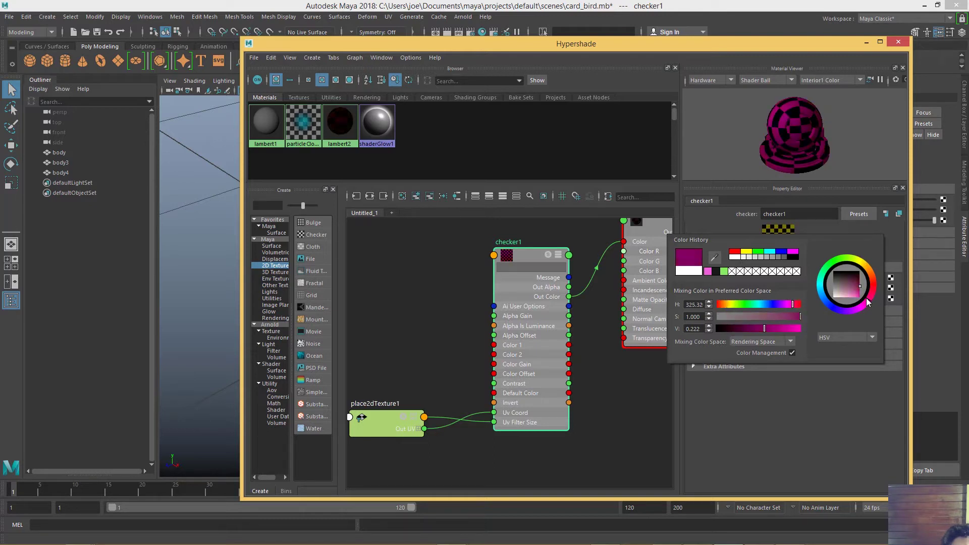
pyautogui.click(850, 292)
pyautogui.click(872, 291)
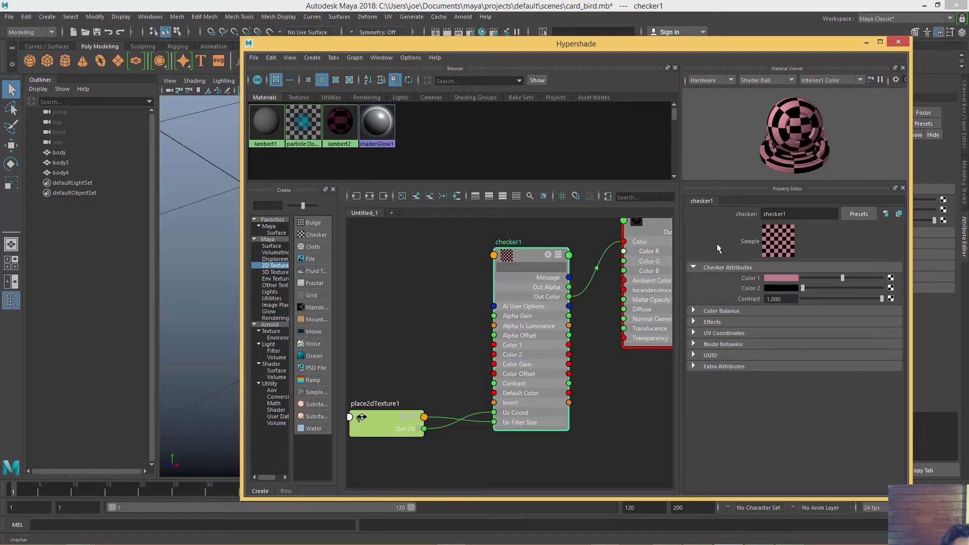
# Set checker1's Color 2 to a dark green with hue 132.50, saturation 0.909 and value 0.160.
pyautogui.click(780, 288)
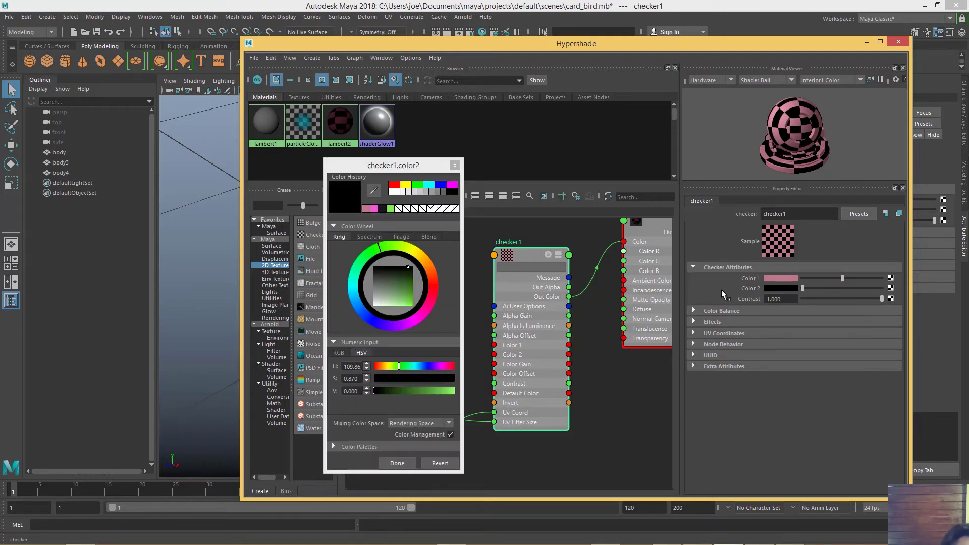
pyautogui.click(395, 247)
pyautogui.click(408, 285)
pyautogui.moveTo(408, 286); pyautogui.dragTo(384, 303)
pyautogui.click(368, 259)
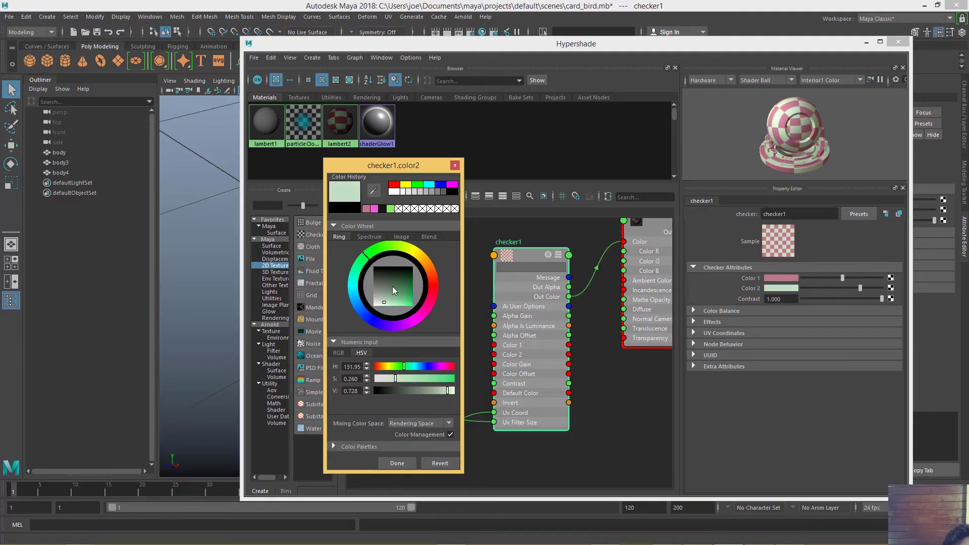
pyautogui.click(409, 296)
pyautogui.moveTo(420, 391); pyautogui.dragTo(400, 388)
pyautogui.click(411, 391)
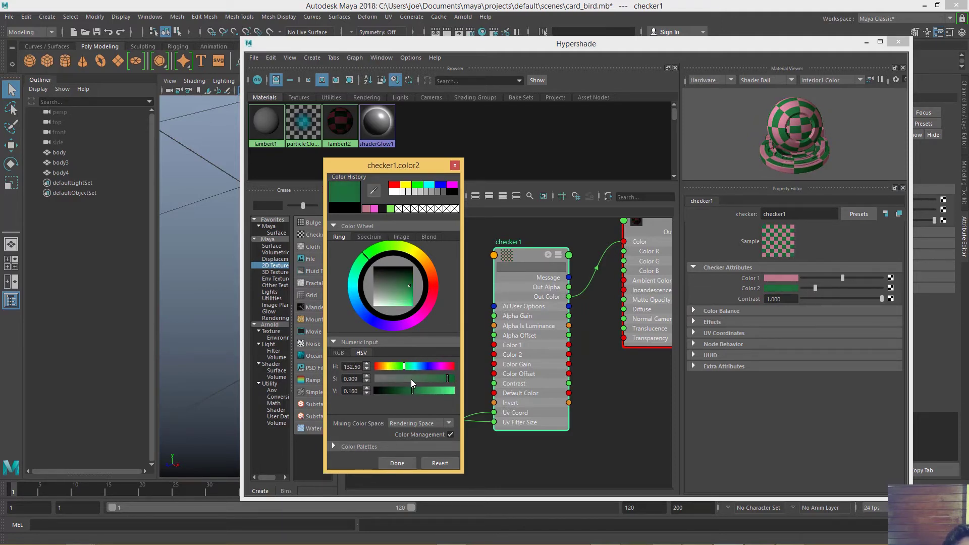
pyautogui.click(407, 464)
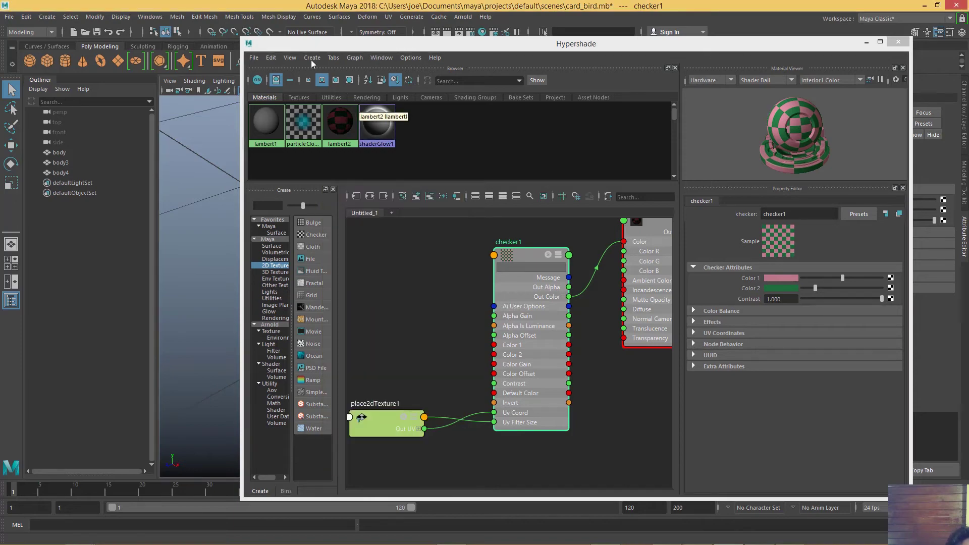
# Move Hypershade off the model to view the textured pink and green cards, and dock it above the viewport.
pyautogui.moveTo(311, 44); pyautogui.dragTo(557, 290)
pyautogui.keyDown('alt'); pyautogui.moveTo(519, 234); pyautogui.dragTo(583, 243); pyautogui.keyUp('alt')
pyautogui.press('6')
pyautogui.keyDown('alt'); pyautogui.moveTo(583, 246); pyautogui.dragTo(414, 244, button='right'); pyautogui.keyUp('alt')
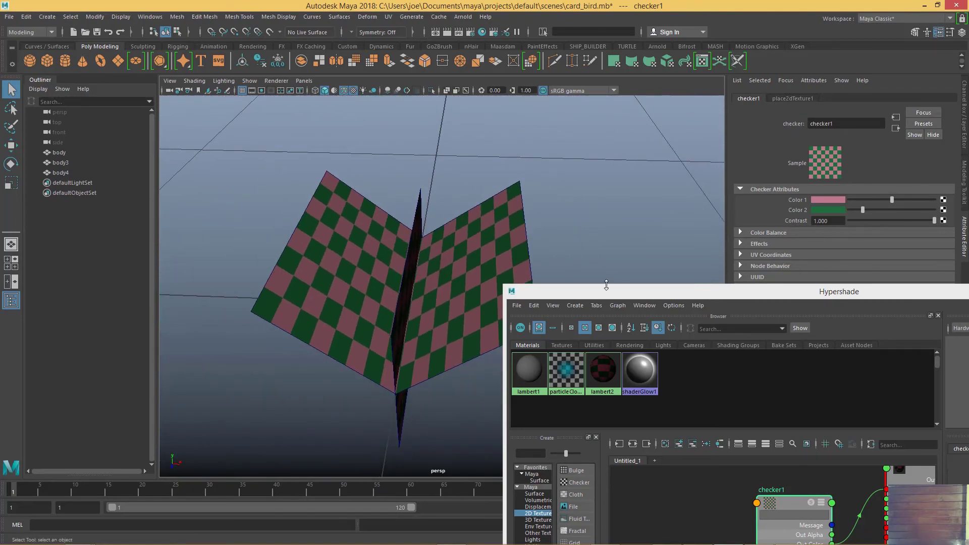
pyautogui.moveTo(581, 291); pyautogui.dragTo(236, 38)
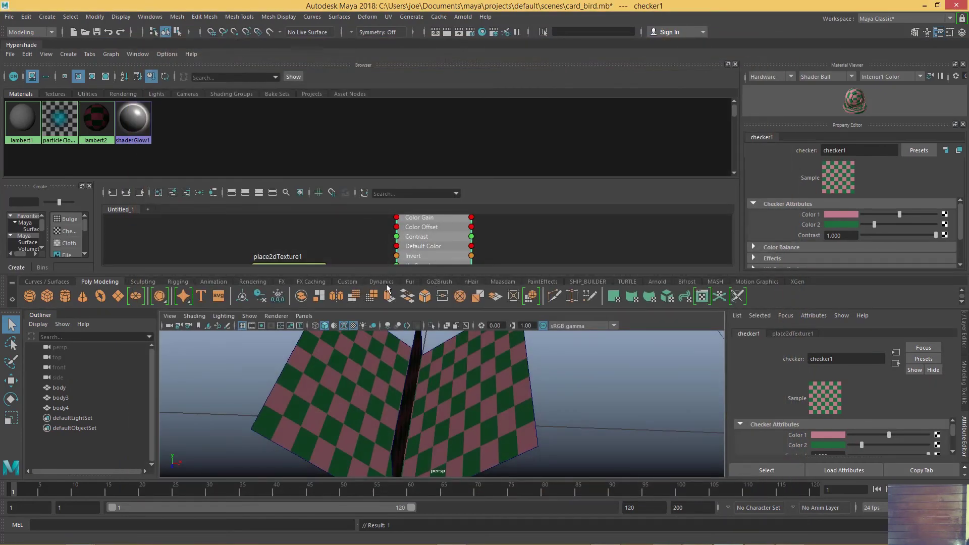